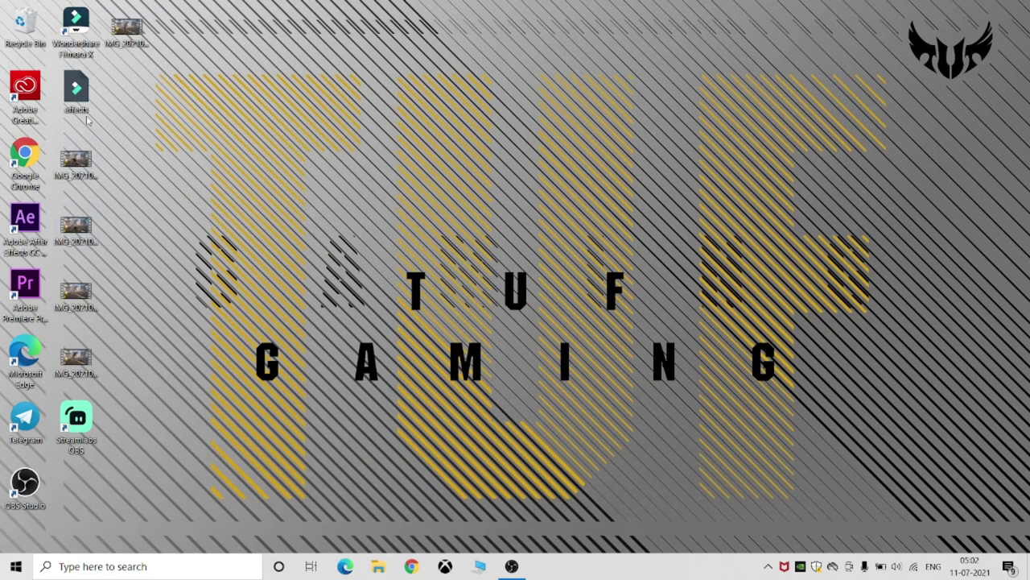
- Start a new 16:9 (Widescreen) project in Wondershare Filmora and import the clip IMG_20210607_133823_564_1 from the Desktop
{"action": "left_click", "coordinate": [76, 24]}
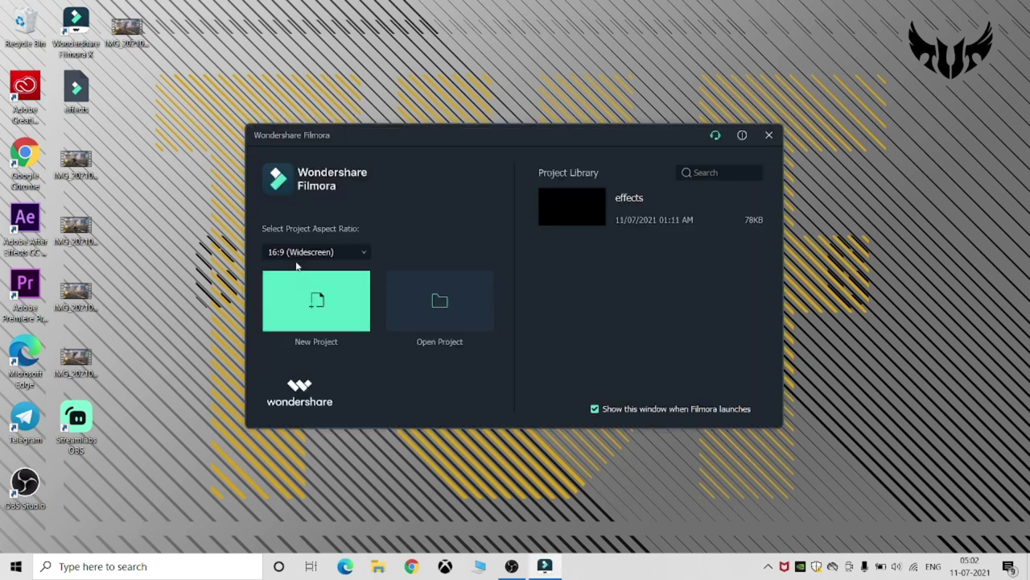
{"action": "left_click", "coordinate": [358, 295]}
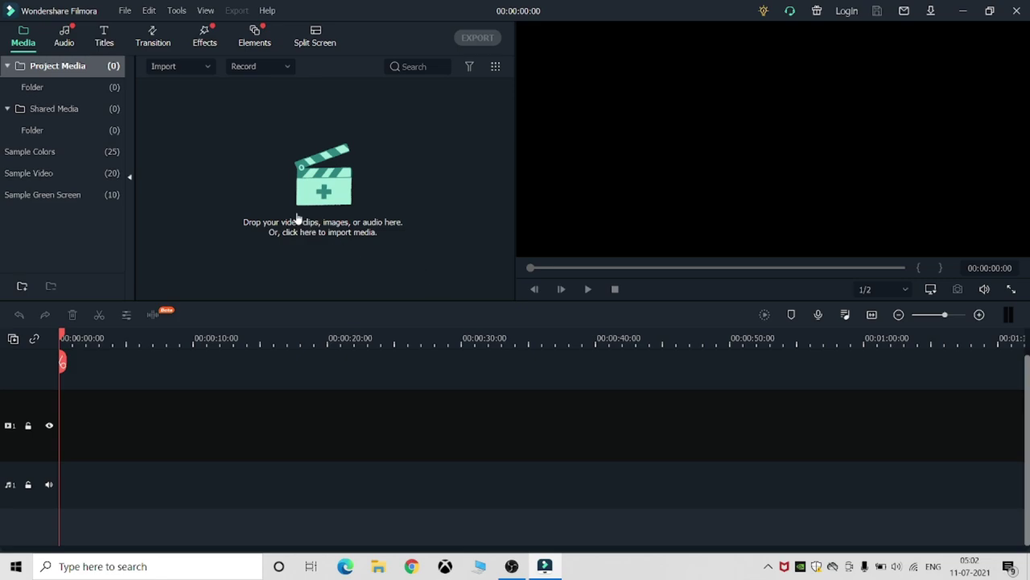
{"action": "left_click", "coordinate": [323, 198]}
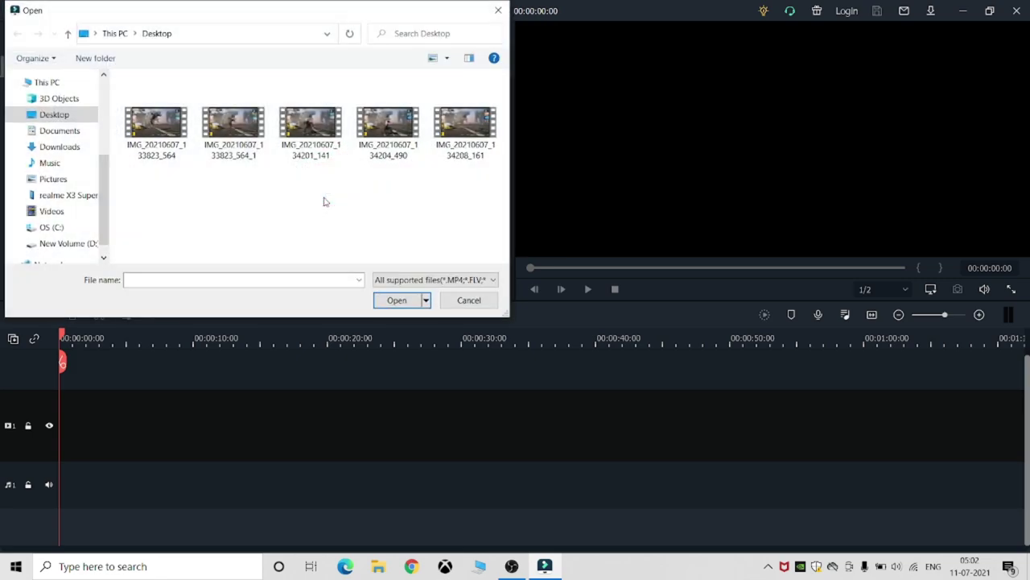
{"action": "double_click", "coordinate": [244, 153]}
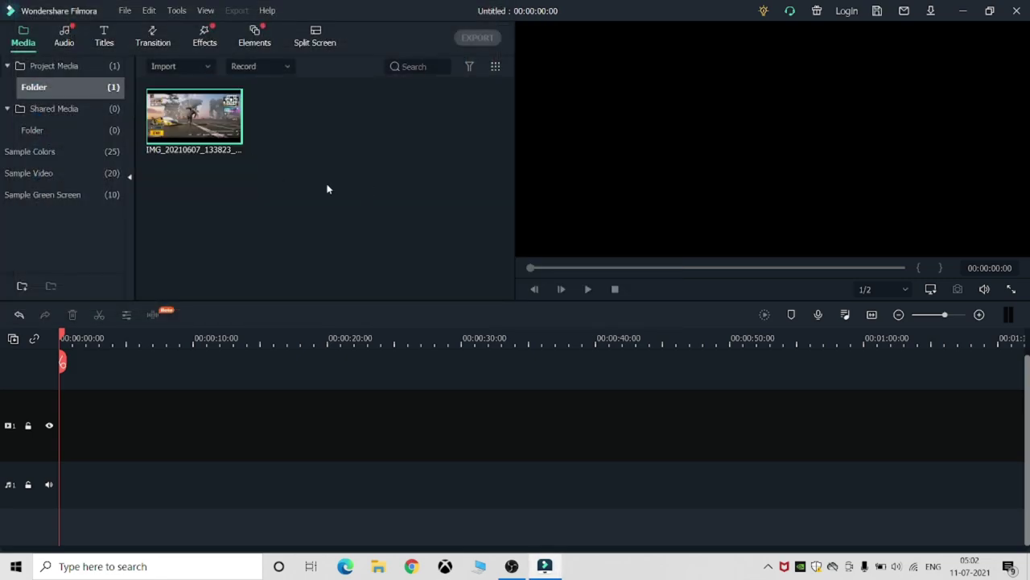
- Place the imported clip at the start of the video track with project settings matched to 1920 x 888 60fps, and preview its opening seconds
{"action": "left_click_drag", "start_coordinate": [218, 135], "coordinate": [70, 408]}
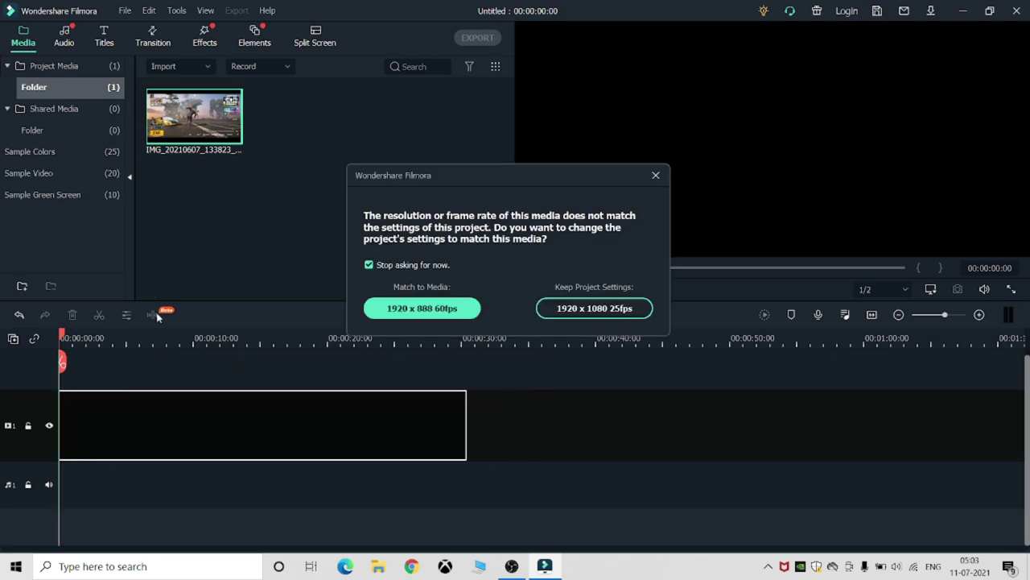
{"action": "left_click", "coordinate": [404, 304]}
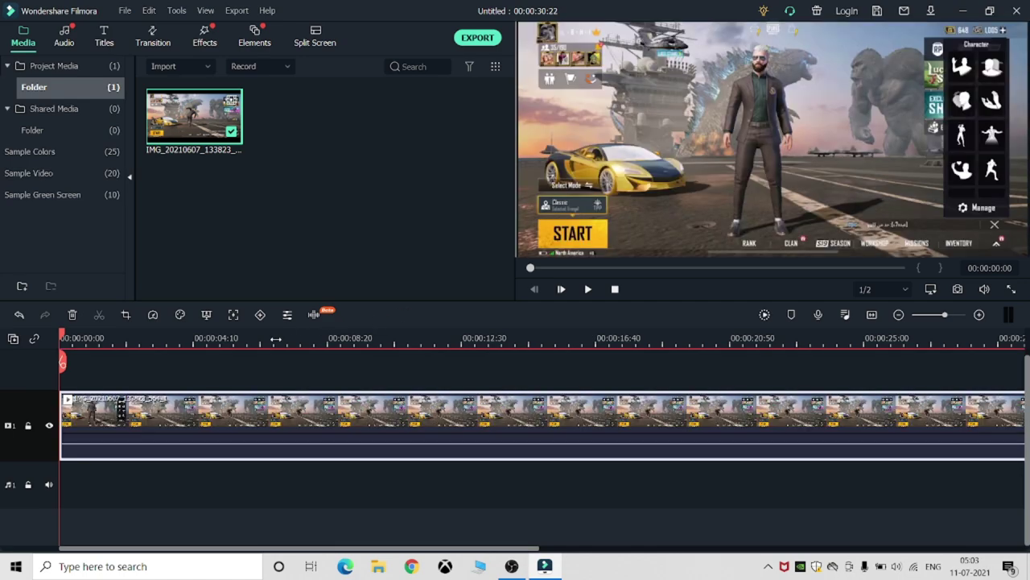
{"action": "left_click", "coordinate": [587, 289]}
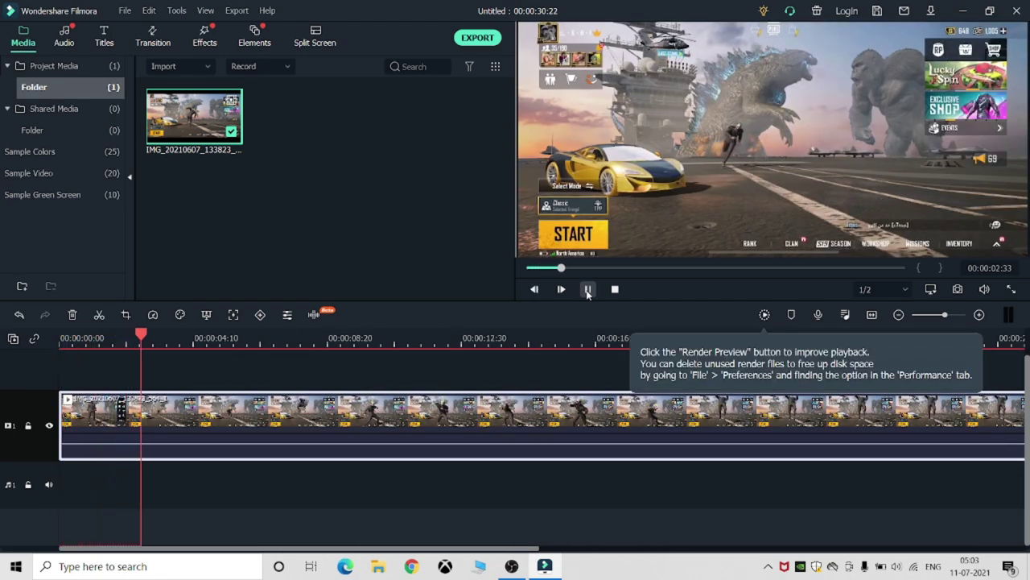
{"action": "left_click", "coordinate": [588, 289]}
{"action": "left_click", "coordinate": [529, 269]}
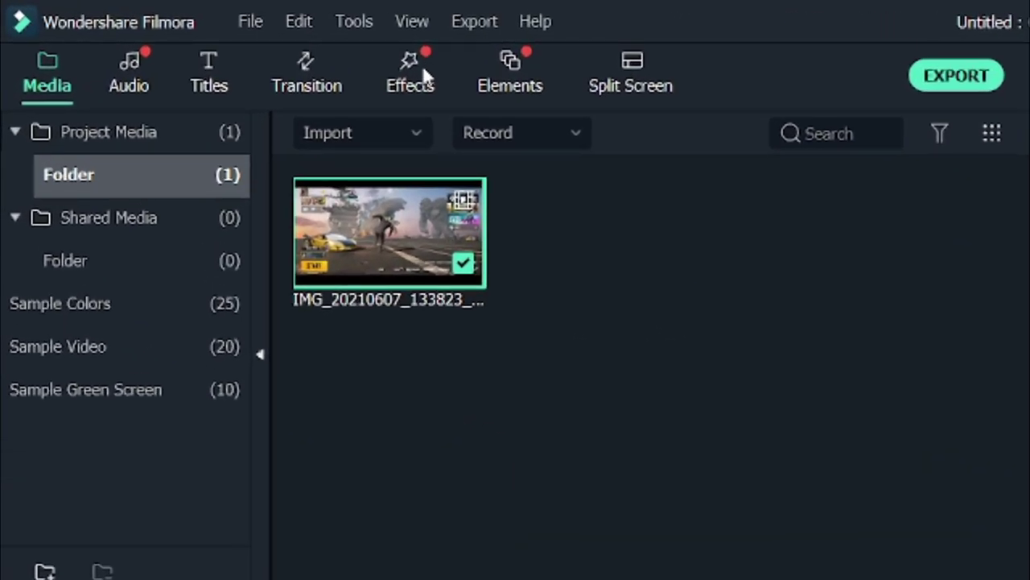
- Add the Mild shake filter above the start of the clip and extend it to 00:00:05:28
{"action": "left_click", "coordinate": [417, 71]}
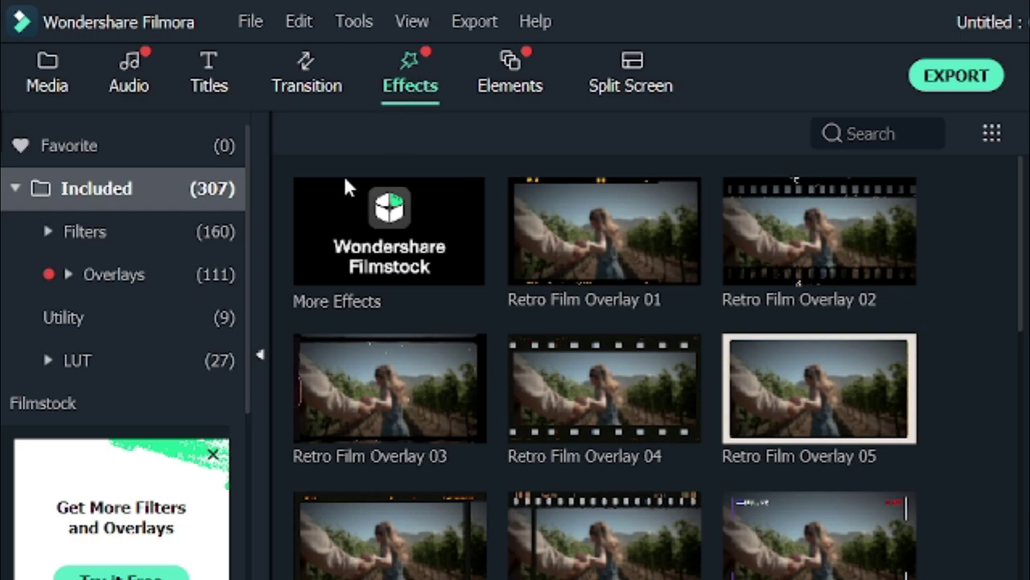
{"action": "left_click", "coordinate": [216, 240]}
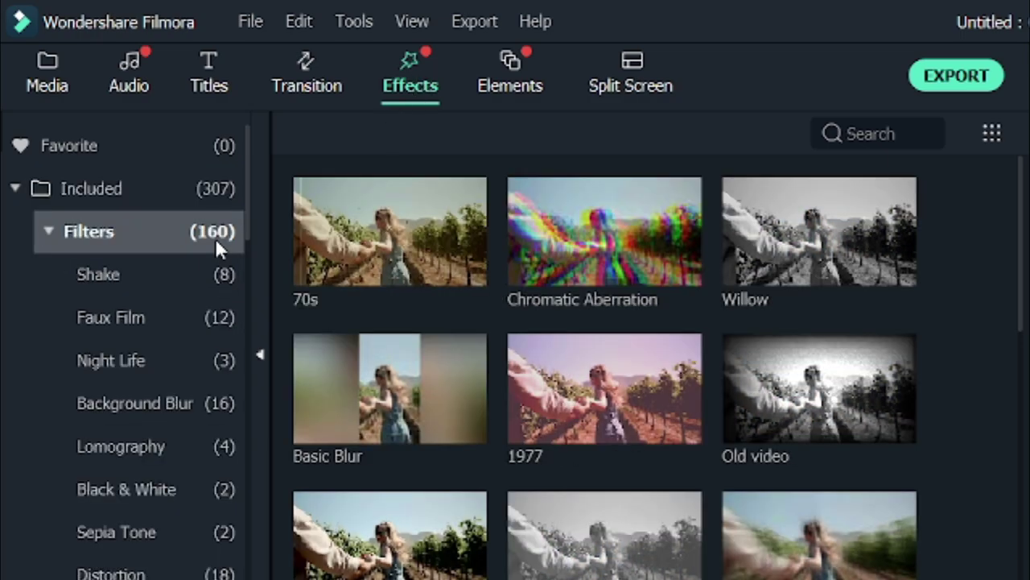
{"action": "left_click", "coordinate": [101, 278]}
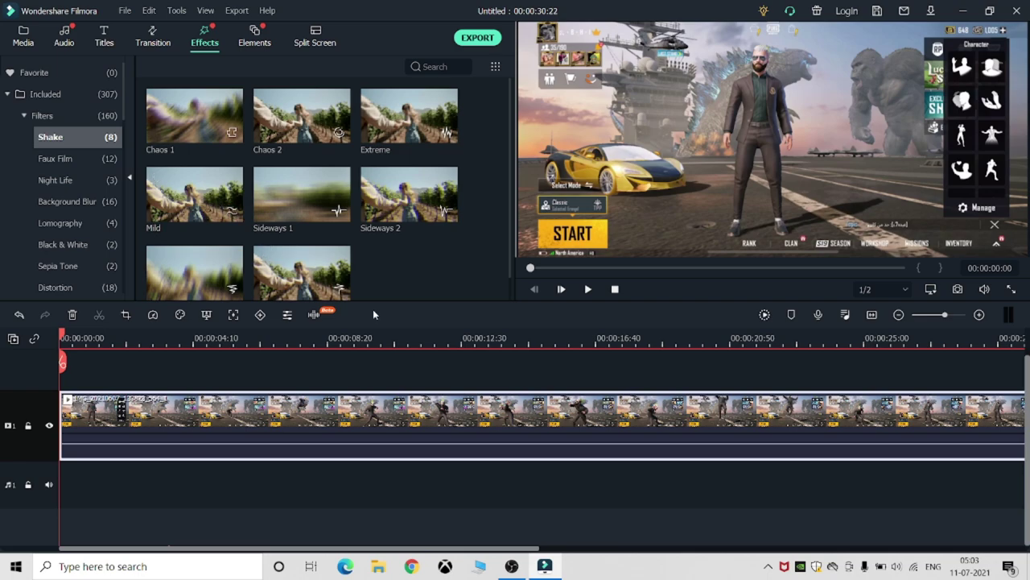
{"action": "left_click_drag", "start_coordinate": [211, 201], "coordinate": [68, 403]}
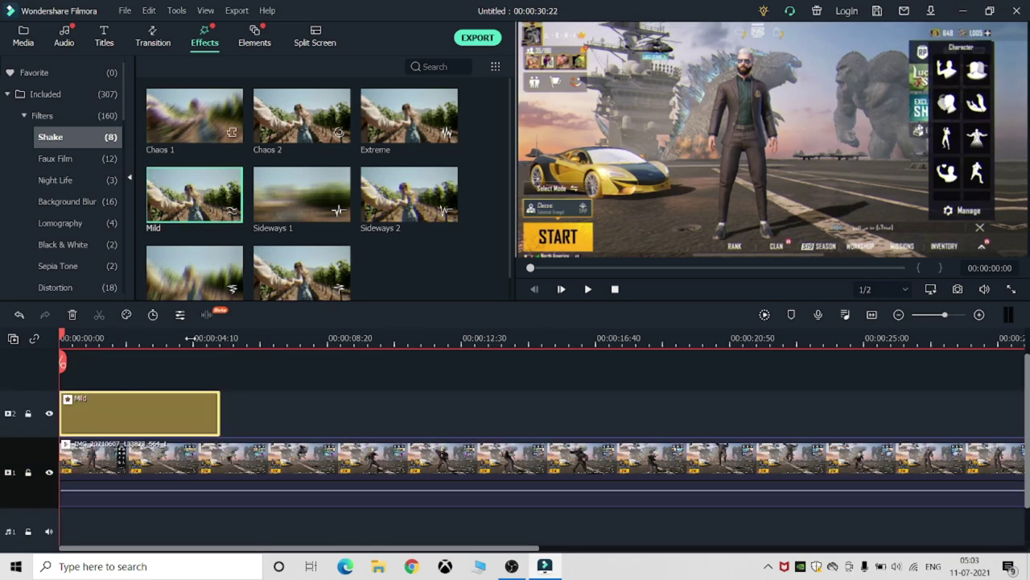
{"action": "left_click", "coordinate": [187, 338]}
{"action": "left_click_drag", "start_coordinate": [190, 338], "coordinate": [235, 342]}
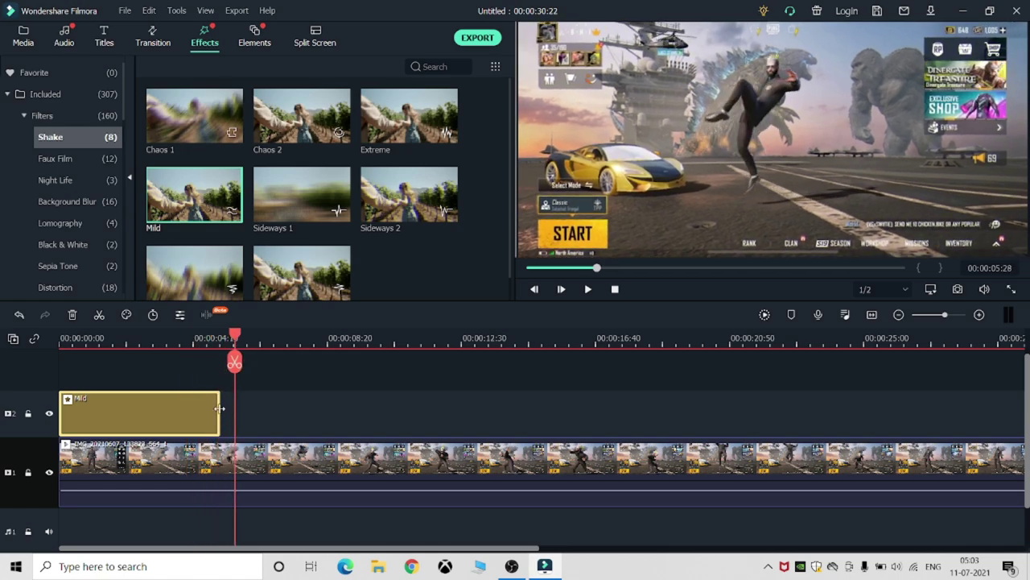
{"action": "left_click_drag", "start_coordinate": [218, 408], "coordinate": [233, 411]}
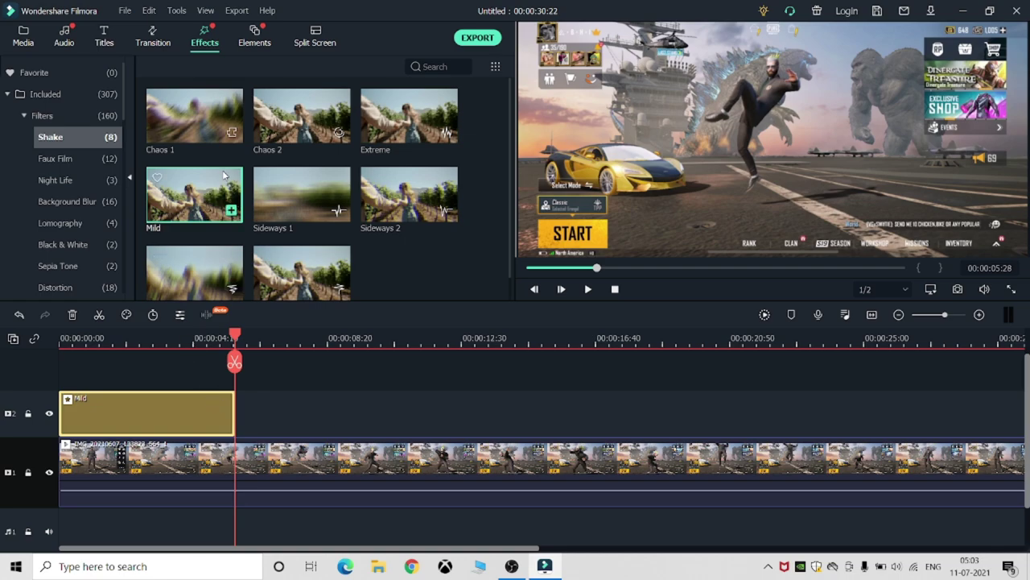
- Add a second Mild shake filter directly after the first and stretch it to the end of the clip
{"action": "left_click_drag", "start_coordinate": [206, 192], "coordinate": [246, 410]}
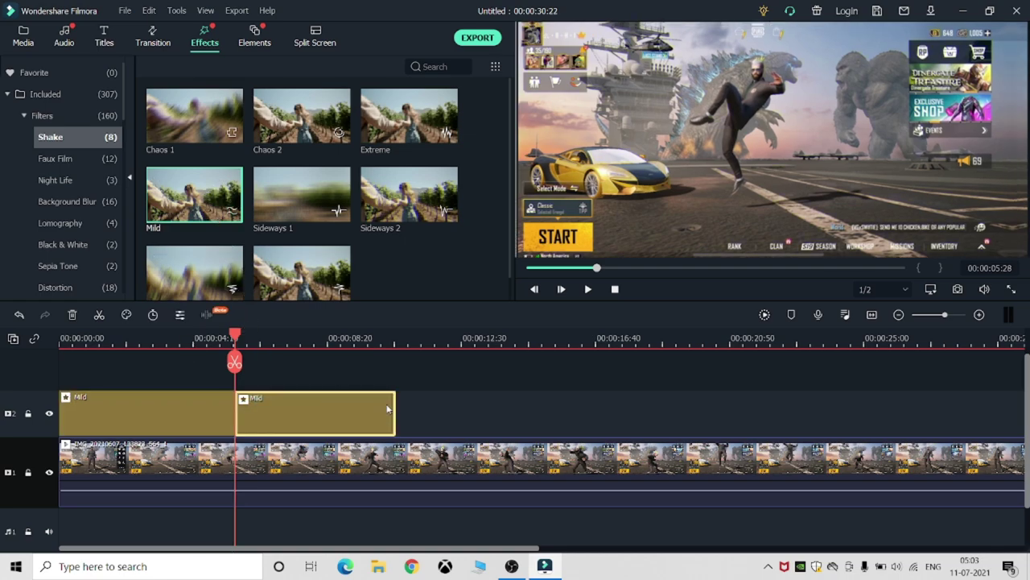
{"action": "left_click_drag", "start_coordinate": [395, 406], "coordinate": [946, 411]}
{"action": "left_click", "coordinate": [617, 290]}
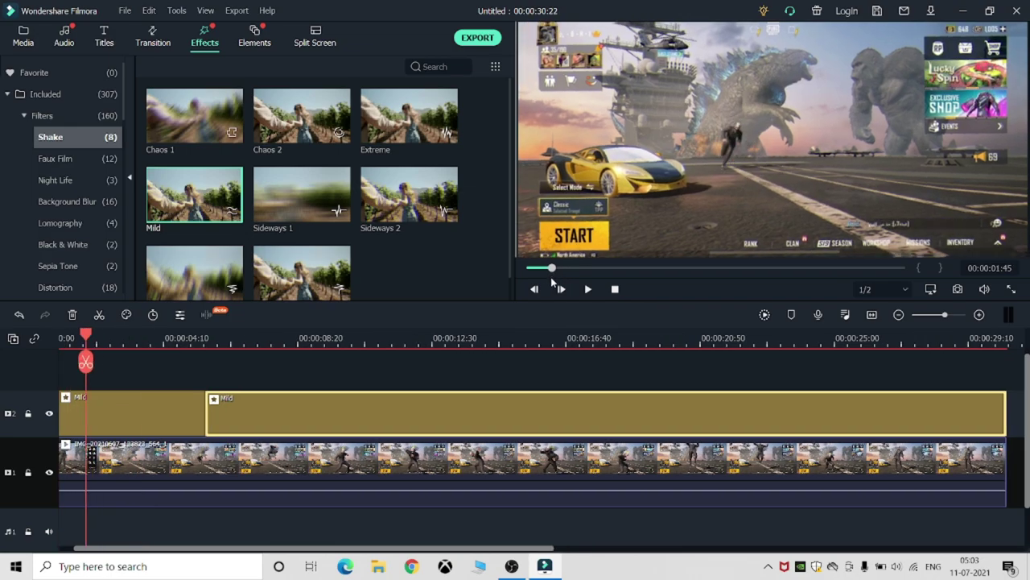
- Turn off RGB Separate in both Mild effects, first in the second one and then in the opening one
{"action": "double_click", "coordinate": [272, 400]}
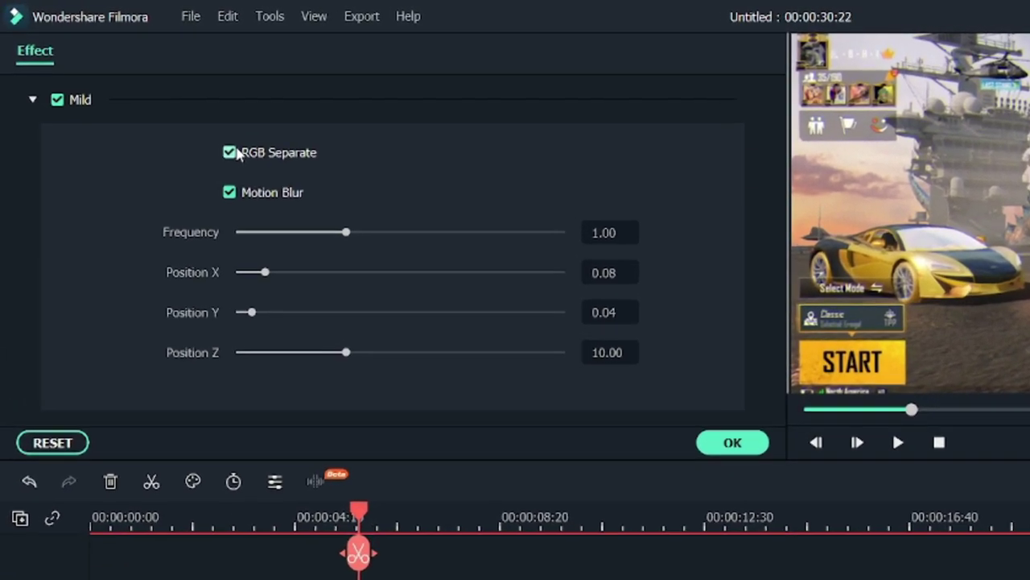
{"action": "left_click", "coordinate": [163, 100]}
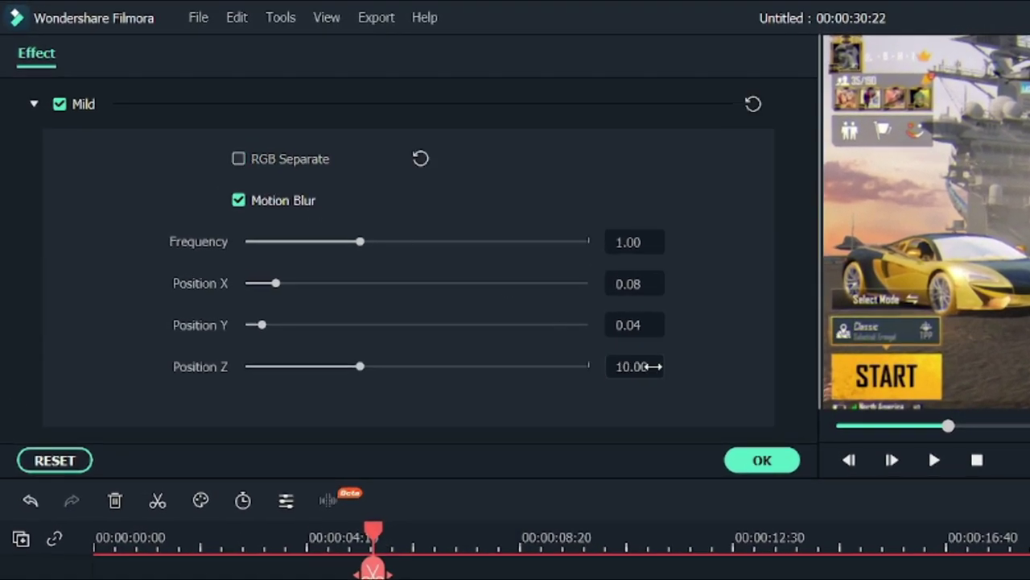
{"action": "left_click", "coordinate": [752, 456]}
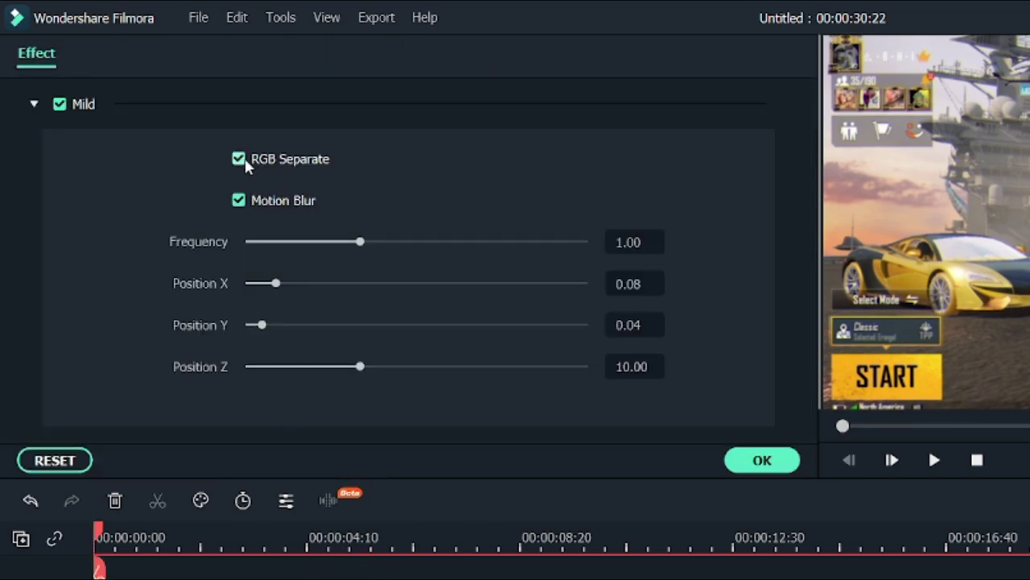
{"action": "left_click", "coordinate": [238, 160]}
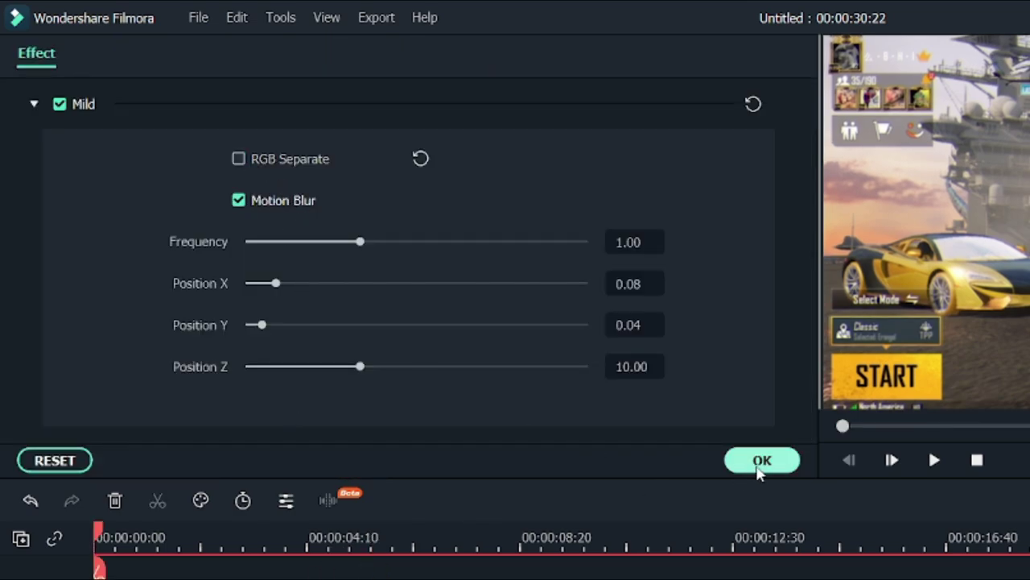
{"action": "left_click", "coordinate": [763, 462]}
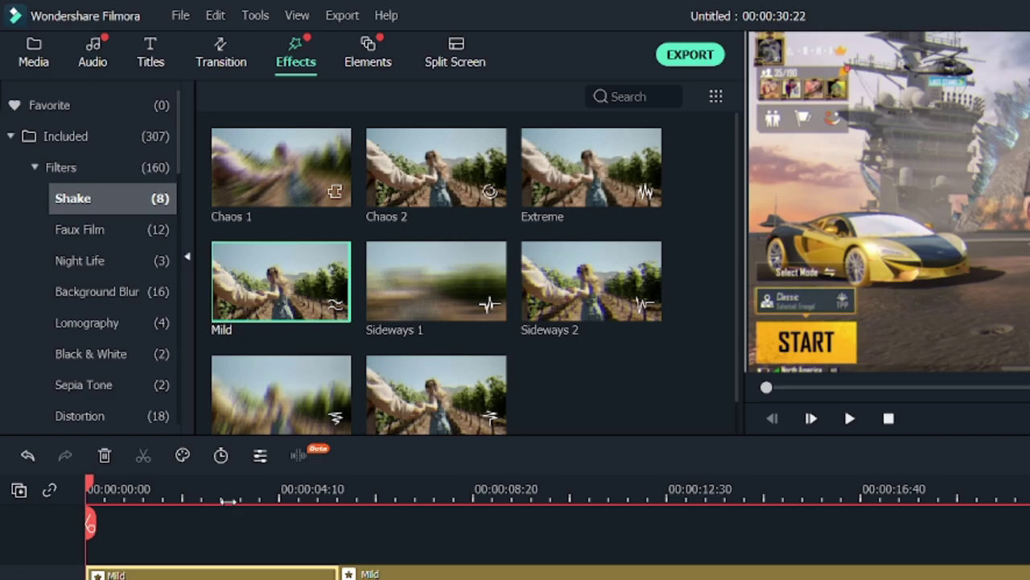
- Set the first Mild effect's Frequency to 0.24, Position X to 0.19 and Position Z to 5.35
{"action": "left_click", "coordinate": [230, 501]}
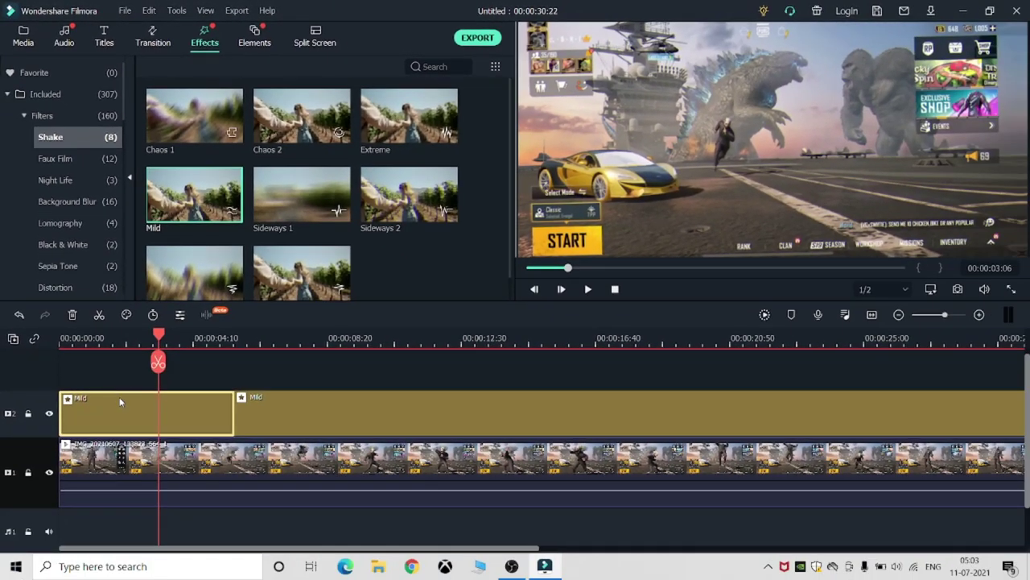
{"action": "double_click", "coordinate": [120, 402]}
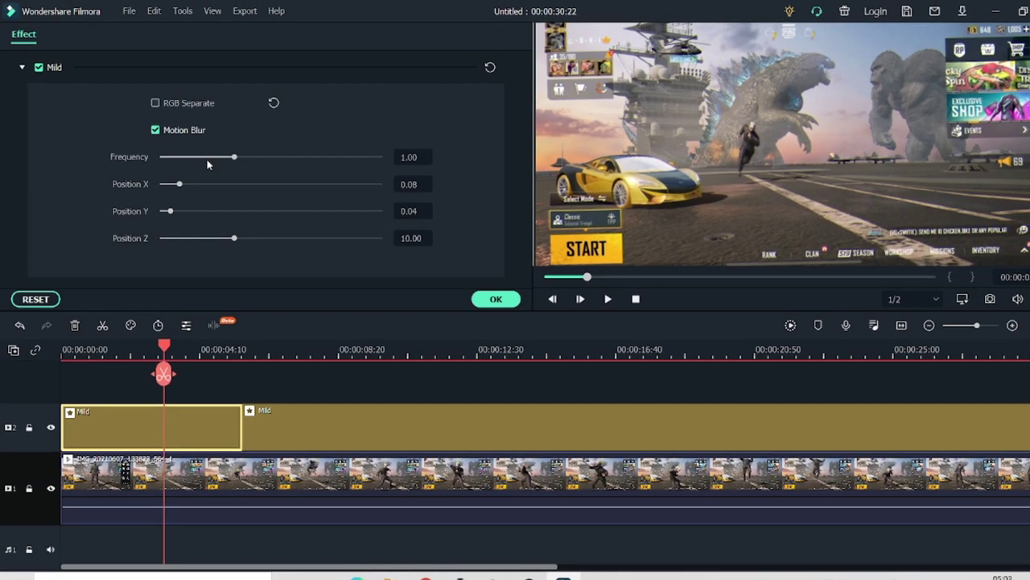
{"action": "left_click_drag", "start_coordinate": [226, 151], "coordinate": [187, 157]}
{"action": "left_click_drag", "start_coordinate": [241, 201], "coordinate": [227, 206]}
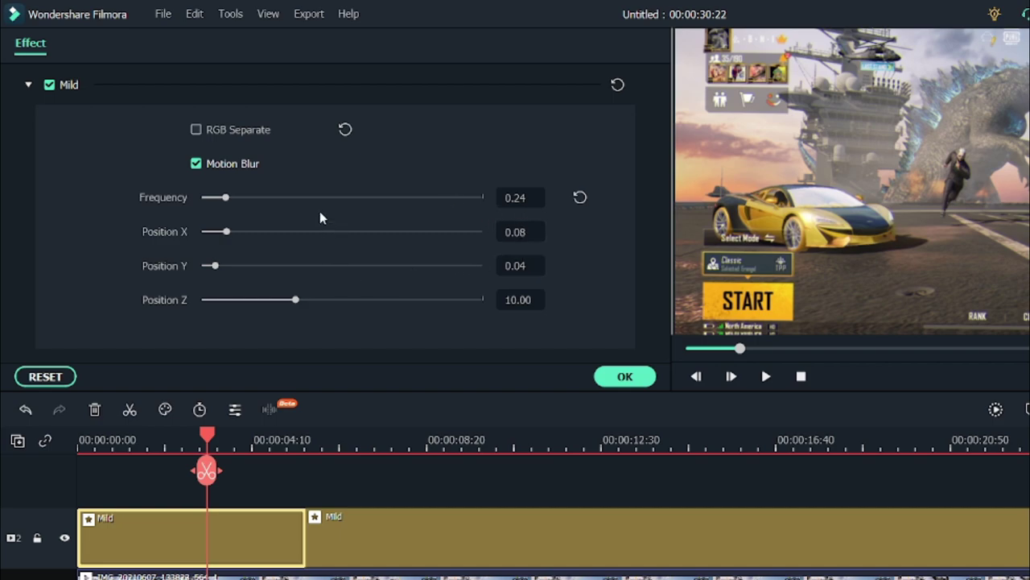
{"action": "left_click_drag", "start_coordinate": [287, 235], "coordinate": [259, 233]}
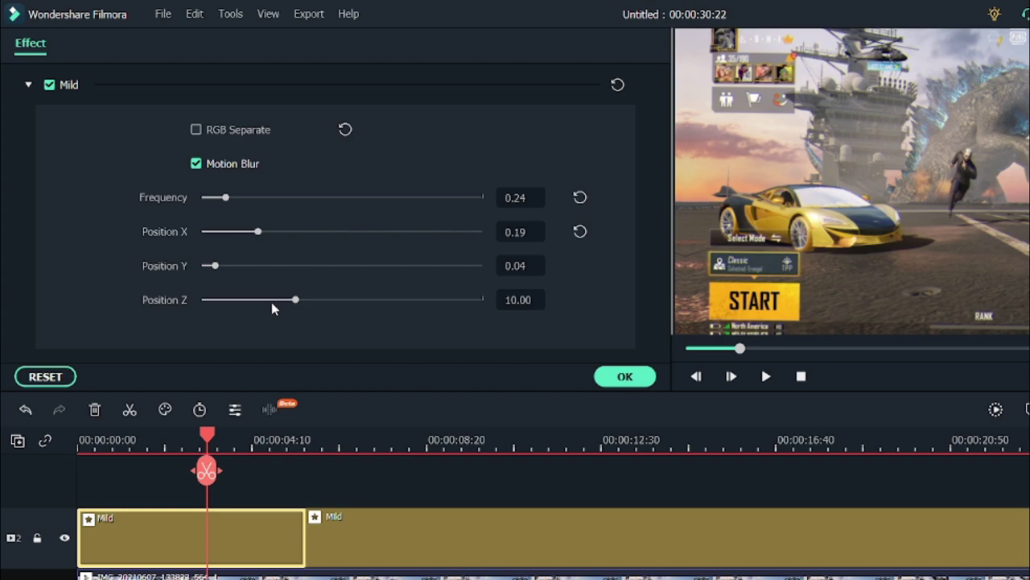
{"action": "left_click_drag", "start_coordinate": [272, 302], "coordinate": [254, 304]}
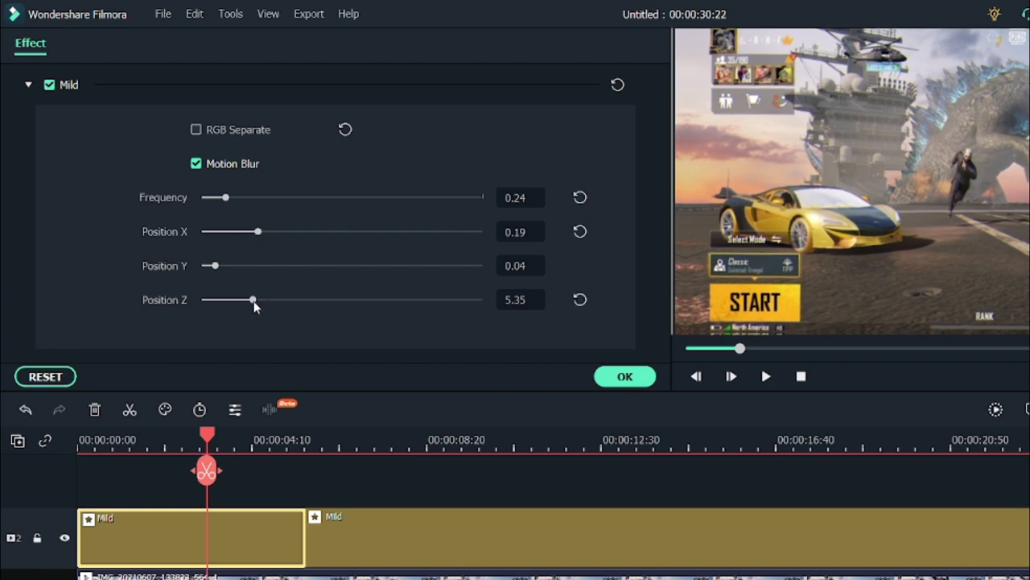
{"action": "left_click", "coordinate": [625, 377]}
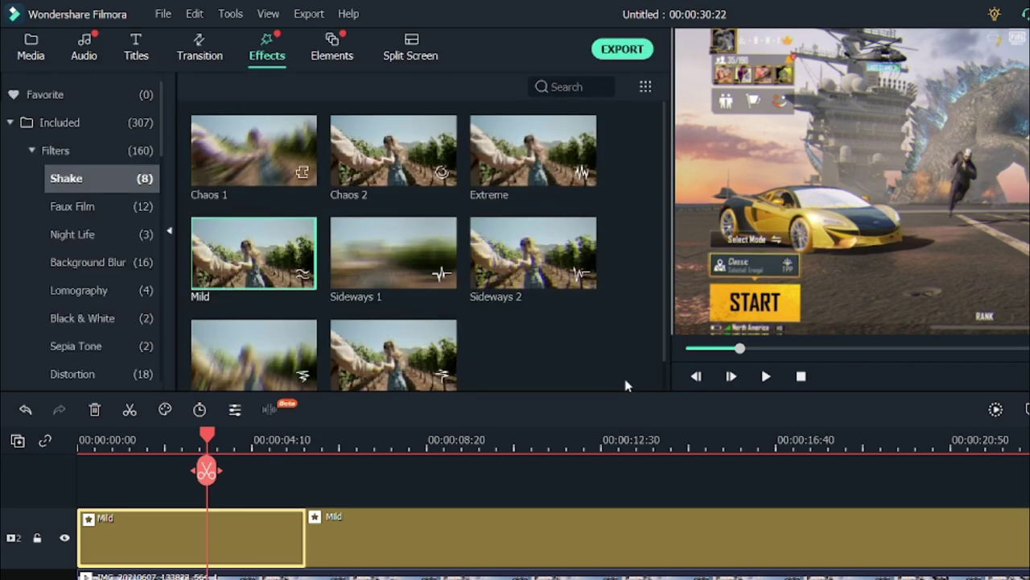
- Play the video from the start to check the shake of the first Mild effect
{"action": "left_click", "coordinate": [79, 451]}
{"action": "key", "text": "space"}
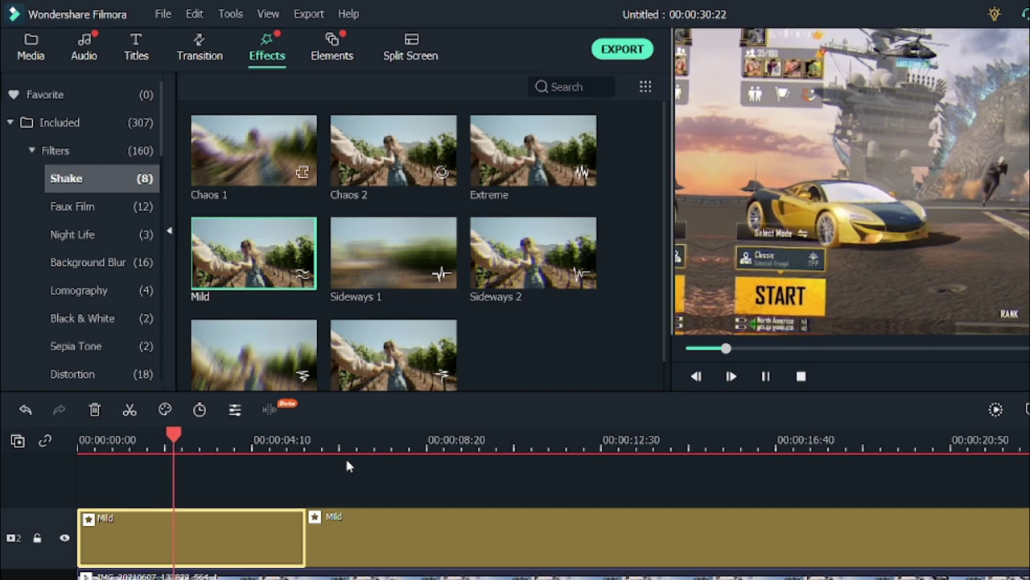
{"action": "key", "text": "space"}
- Set the second Mild effect's Frequency to 0.60, Position X to 0.29, Position Y to 0.05 and Position Z to 5.35
{"action": "double_click", "coordinate": [362, 531]}
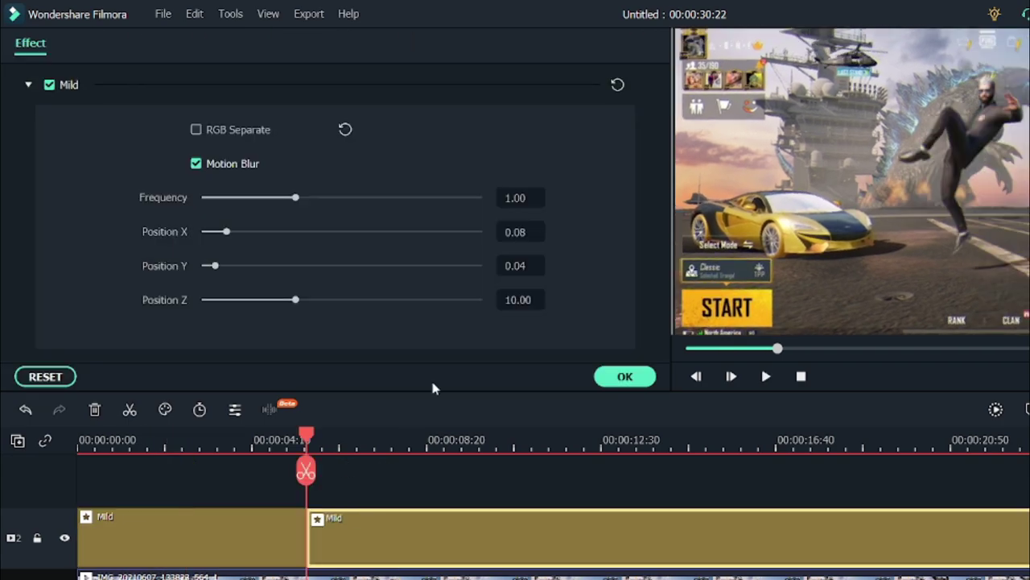
{"action": "left_click", "coordinate": [268, 198]}
{"action": "left_click_drag", "start_coordinate": [268, 199], "coordinate": [260, 201]}
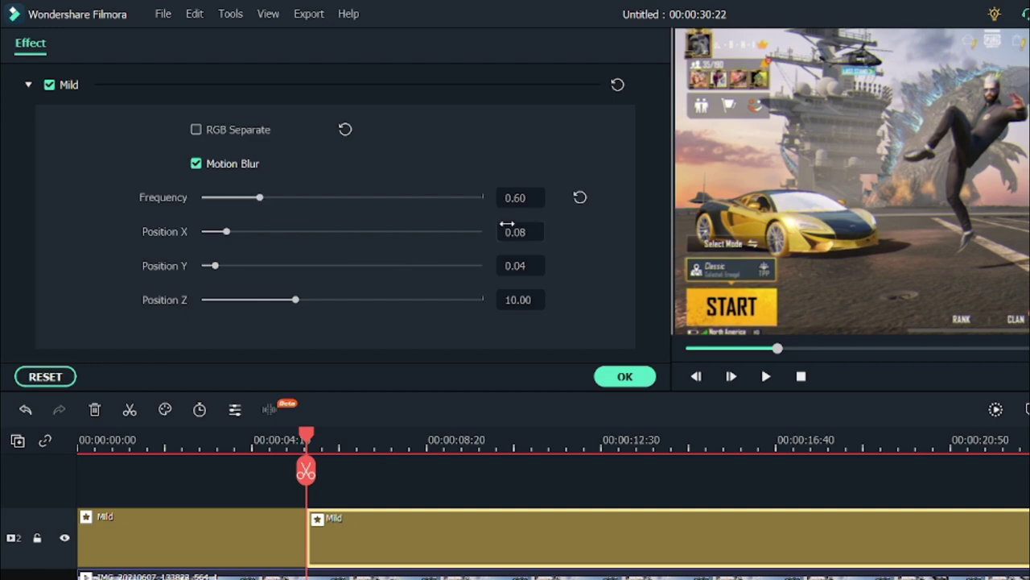
{"action": "left_click_drag", "start_coordinate": [245, 231], "coordinate": [282, 232]}
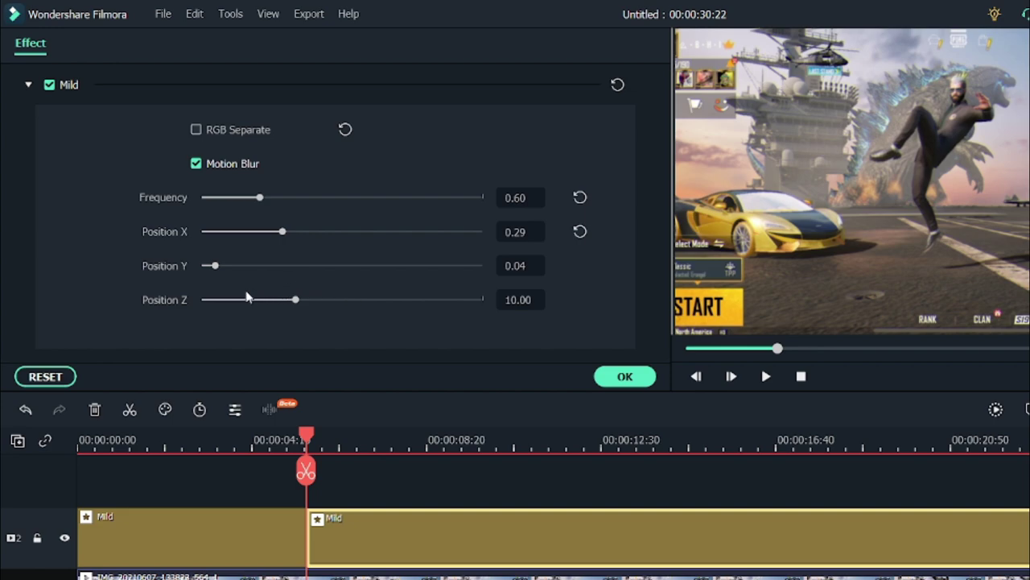
{"action": "left_click_drag", "start_coordinate": [279, 304], "coordinate": [253, 299]}
{"action": "left_click_drag", "start_coordinate": [213, 270], "coordinate": [218, 268]}
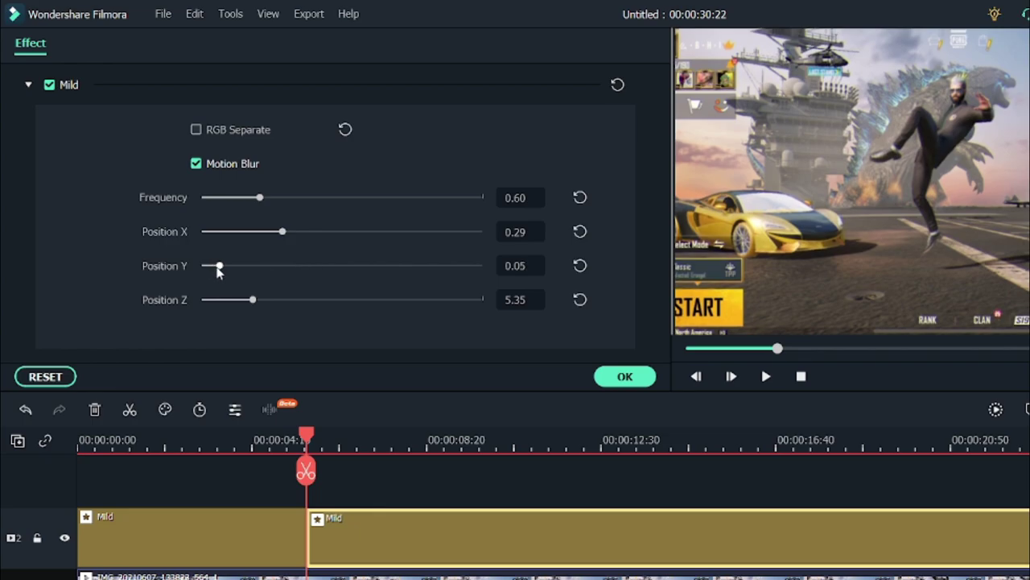
{"action": "left_click", "coordinate": [625, 374]}
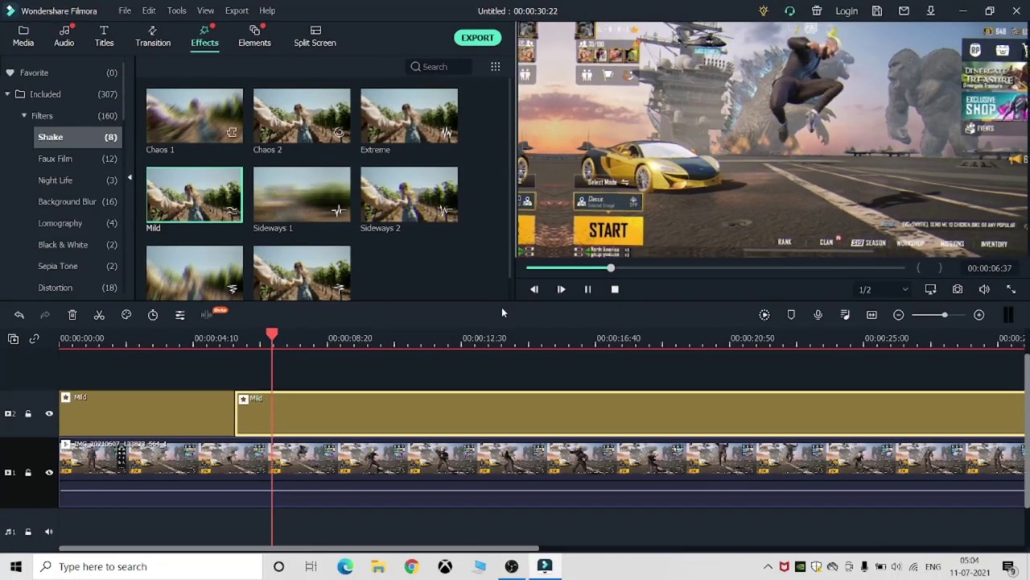
- Replay the video from about 00:00:05:02 to check the change from the first to the second Mild effect
{"action": "key", "text": "space"}
{"action": "left_click", "coordinate": [220, 347]}
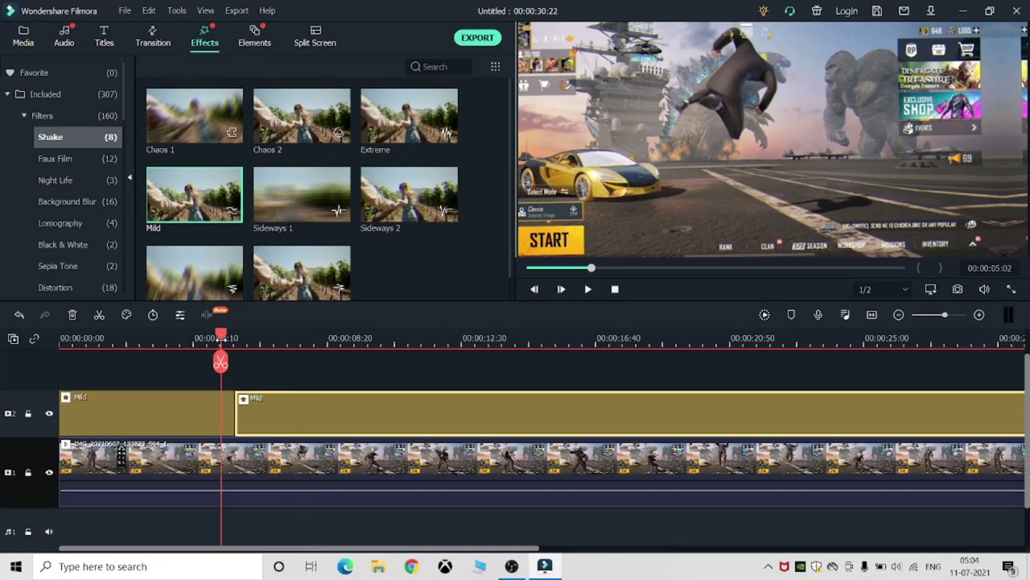
{"action": "key", "text": "space"}
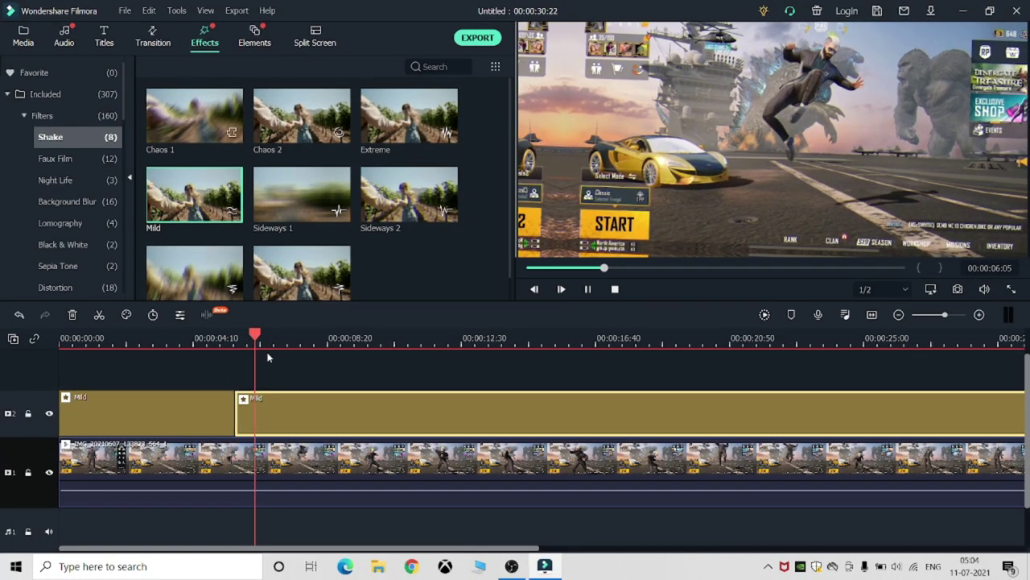
- Add a Chaos 2 shake effect above the second Mild effect, aligned to its start, and shorten it to about 3 seconds
{"action": "key", "text": "space"}
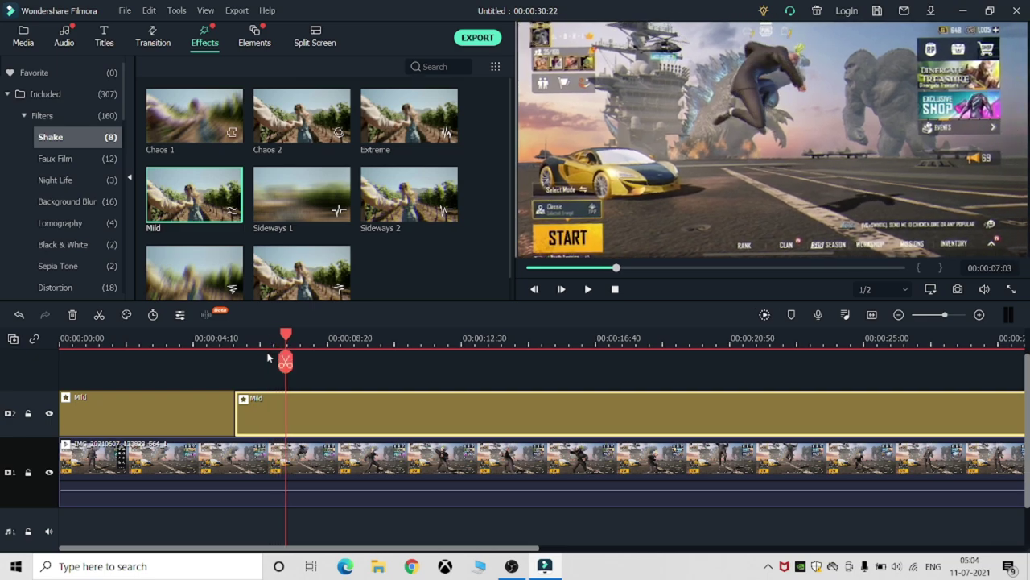
{"action": "left_click", "coordinate": [412, 365]}
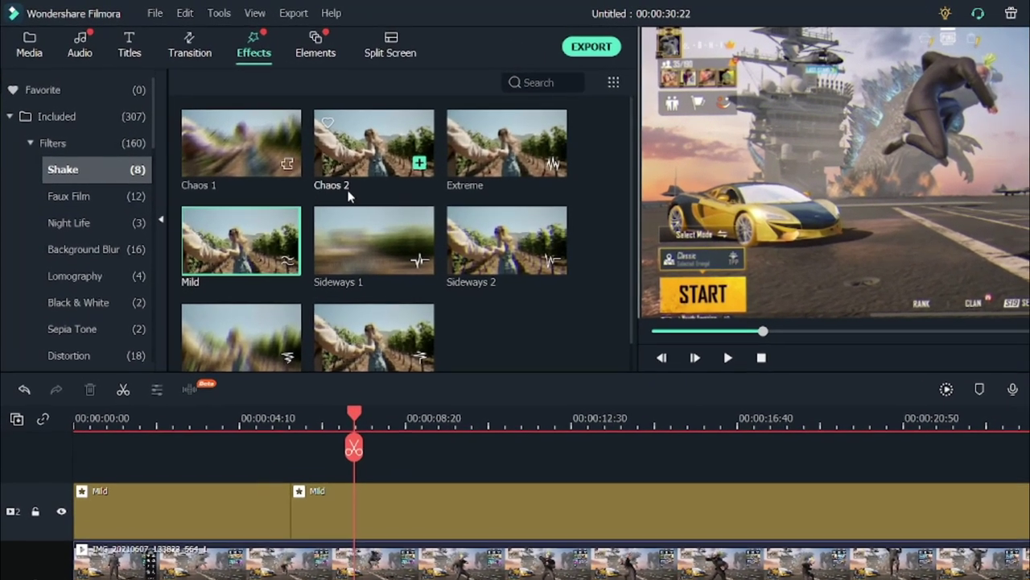
{"action": "left_click_drag", "start_coordinate": [348, 196], "coordinate": [311, 483]}
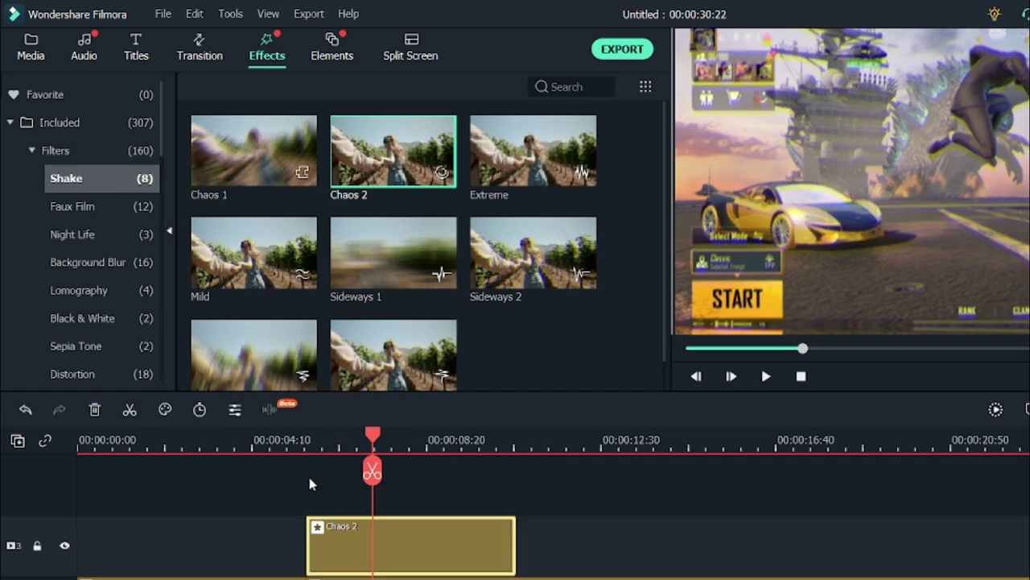
{"action": "left_click_drag", "start_coordinate": [513, 531], "coordinate": [435, 537]}
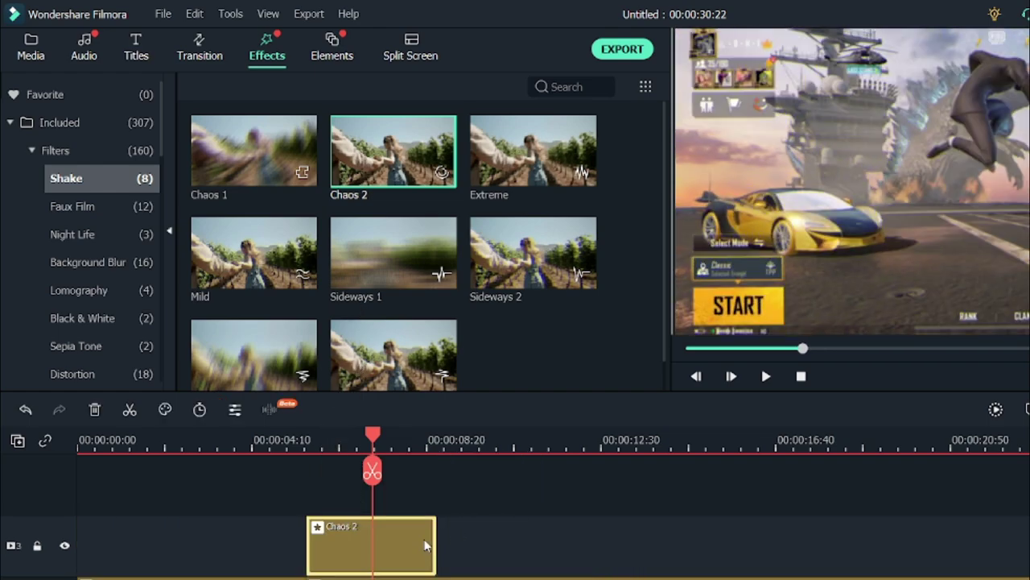
- Set the first Chaos 2 effect's Position Y to 0.34 and Position Z to 37.83
{"action": "double_click", "coordinate": [343, 539]}
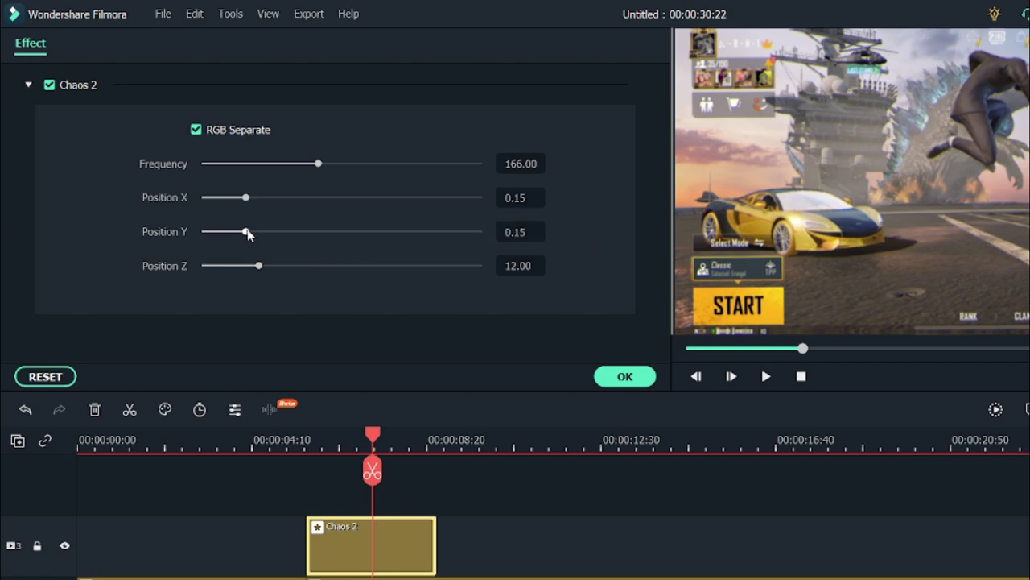
{"action": "left_click_drag", "start_coordinate": [247, 233], "coordinate": [303, 239]}
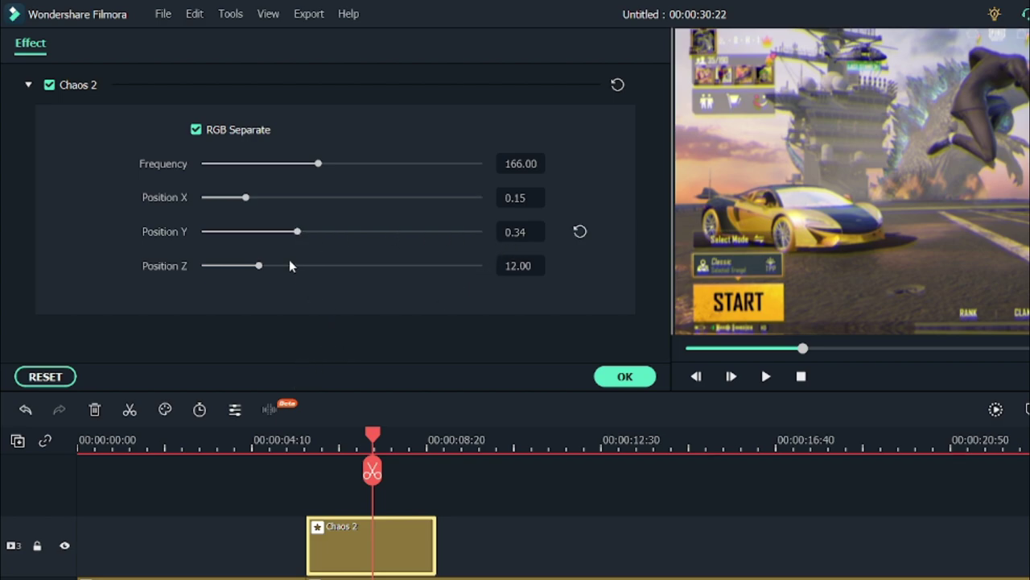
{"action": "left_click_drag", "start_coordinate": [290, 264], "coordinate": [333, 275]}
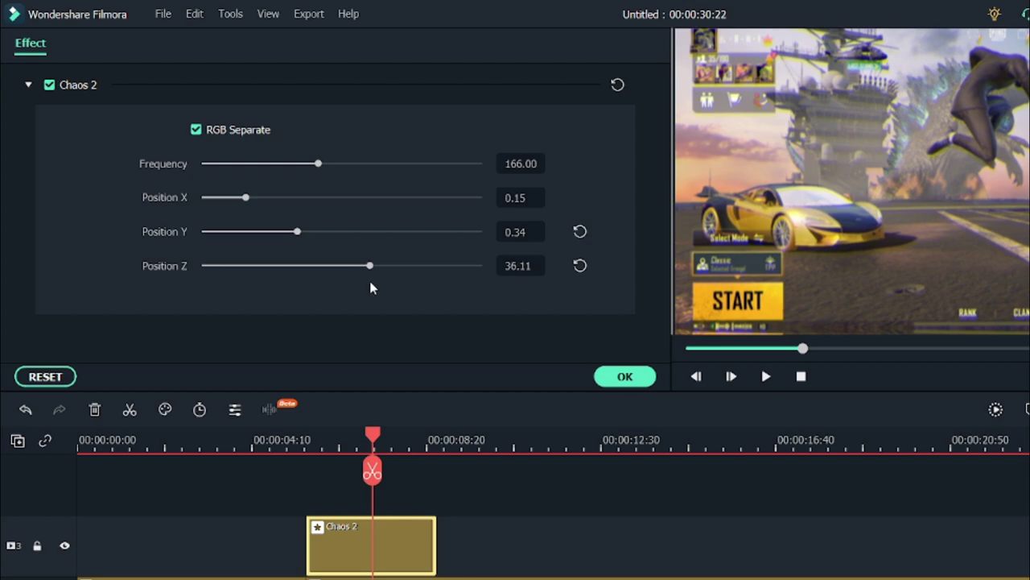
{"action": "left_click_drag", "start_coordinate": [369, 287], "coordinate": [375, 290]}
{"action": "left_click", "coordinate": [626, 376]}
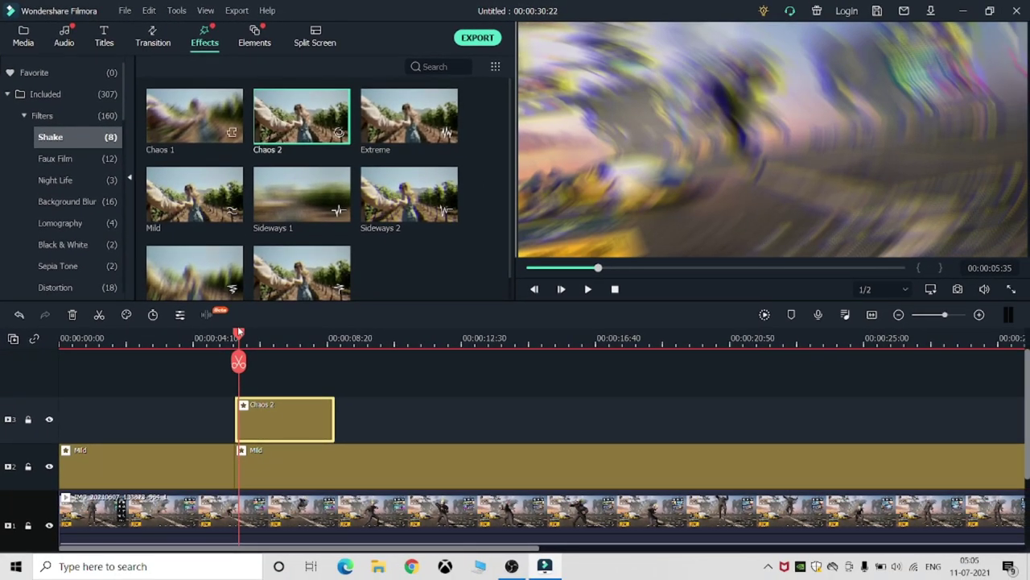
- Play the video from about 00:00:05:23 to check the first Chaos 2 effect
{"action": "left_click_drag", "start_coordinate": [238, 333], "coordinate": [234, 335]}
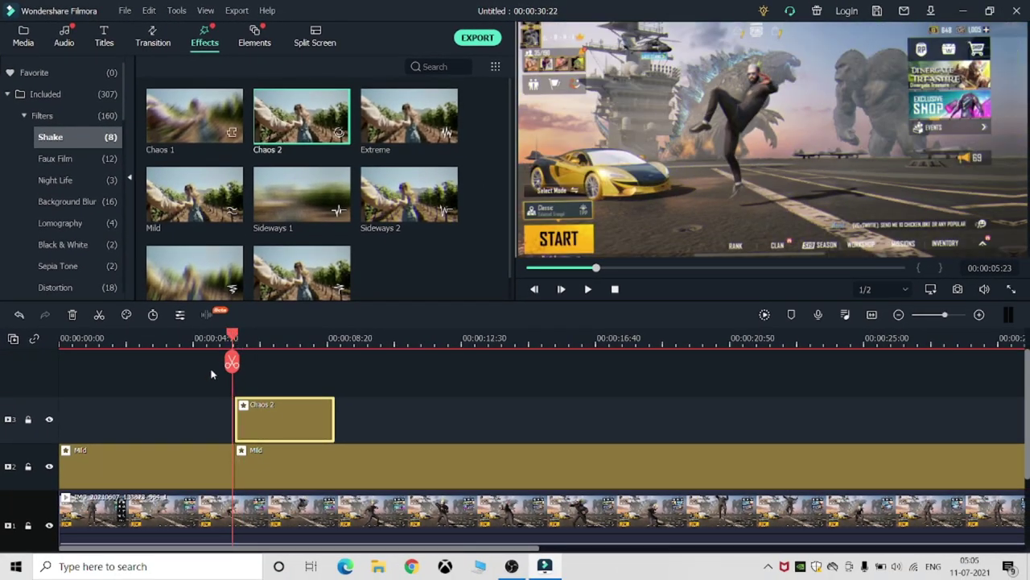
{"action": "key", "text": "space"}
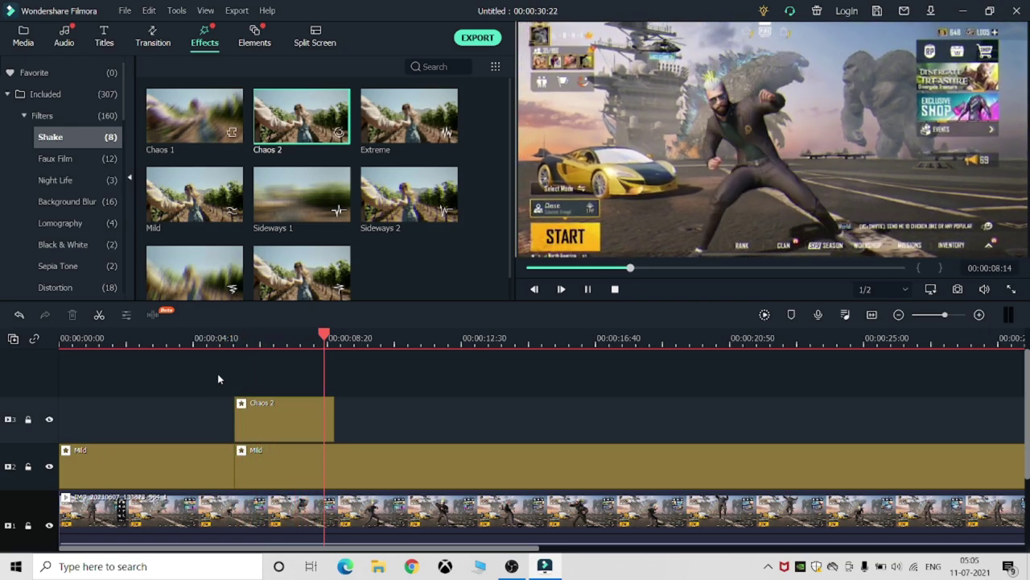
{"action": "key", "text": "space"}
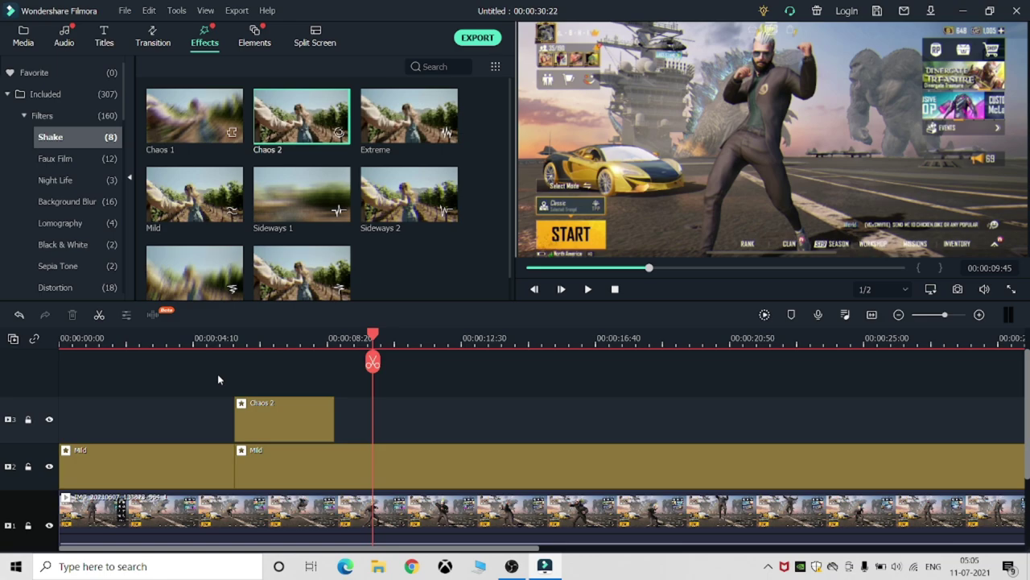
- Turn RGB Separate off in the first Chaos 2 effect, play the section to compare, and turn it back on
{"action": "double_click", "coordinate": [252, 415]}
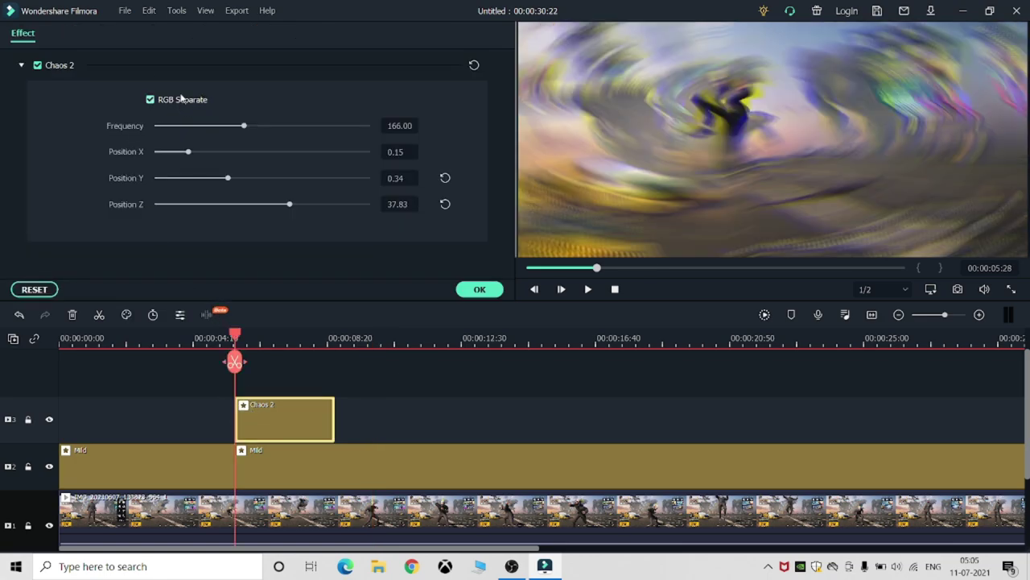
{"action": "left_click", "coordinate": [151, 100]}
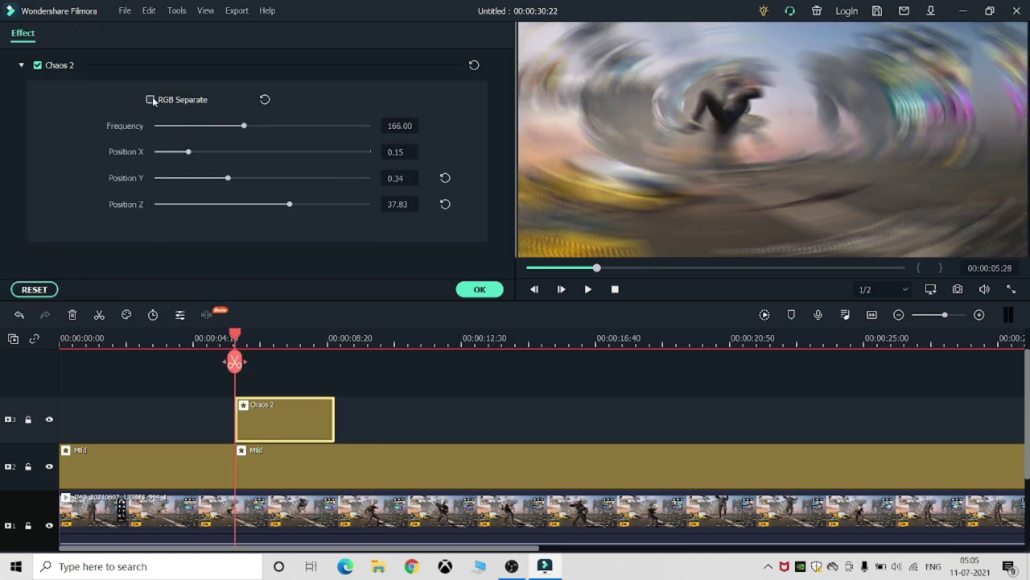
{"action": "key", "text": "space"}
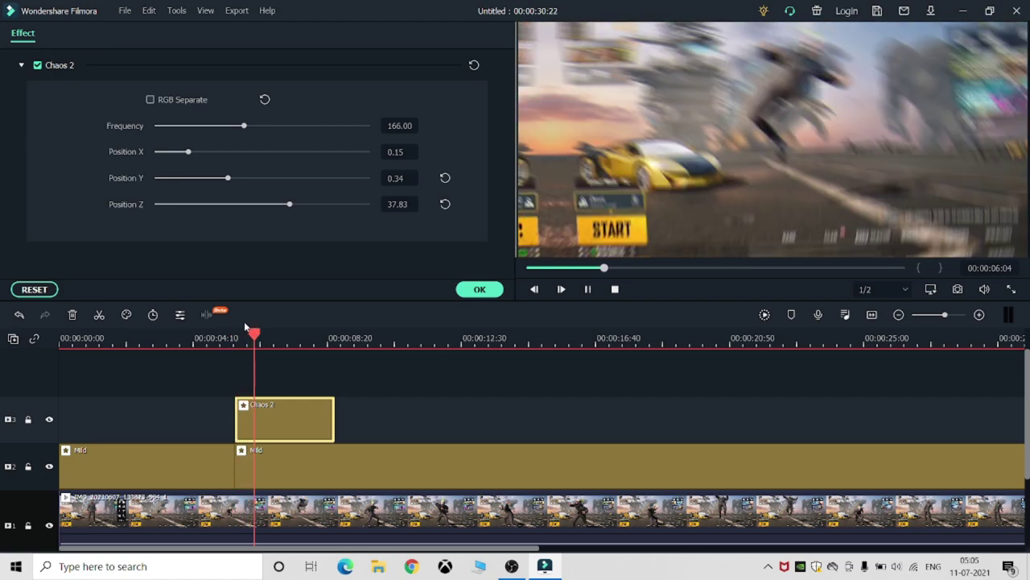
{"action": "left_click", "coordinate": [151, 100]}
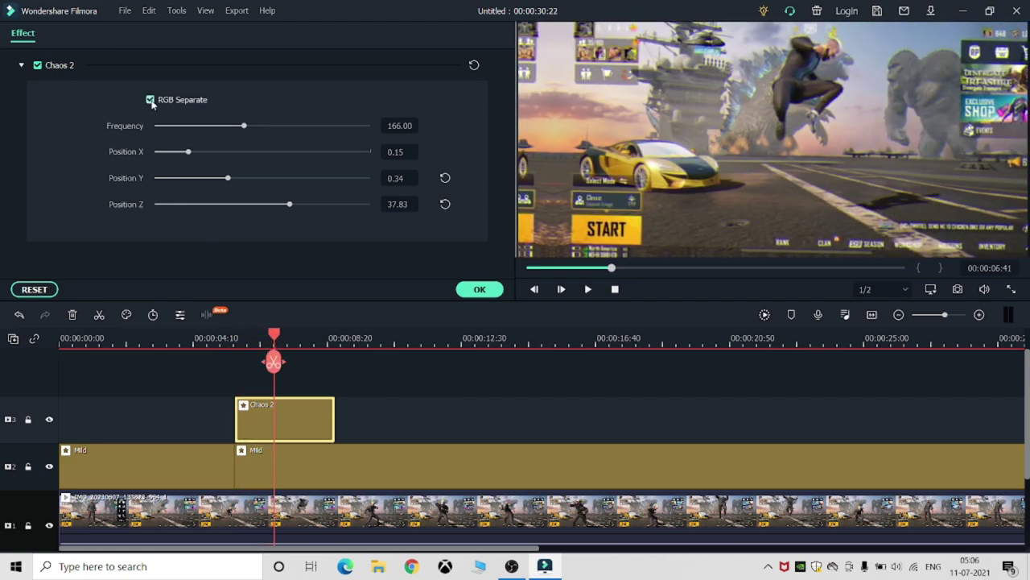
{"action": "left_click", "coordinate": [469, 288]}
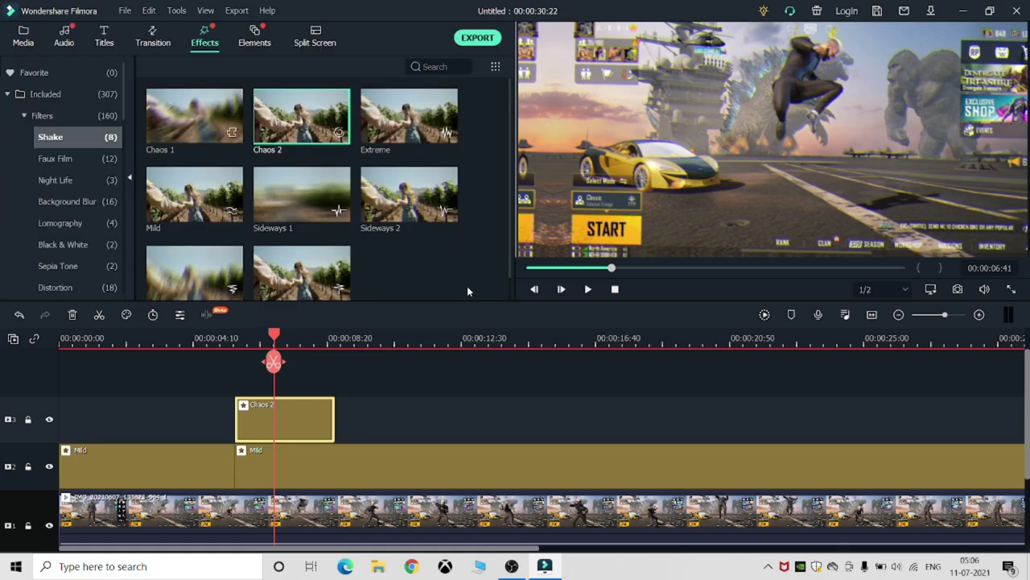
- Add a second Chaos 2 effect on the third video track at 00:00:11:00 and shorten it to just under 3 seconds
{"action": "key", "text": "space"}
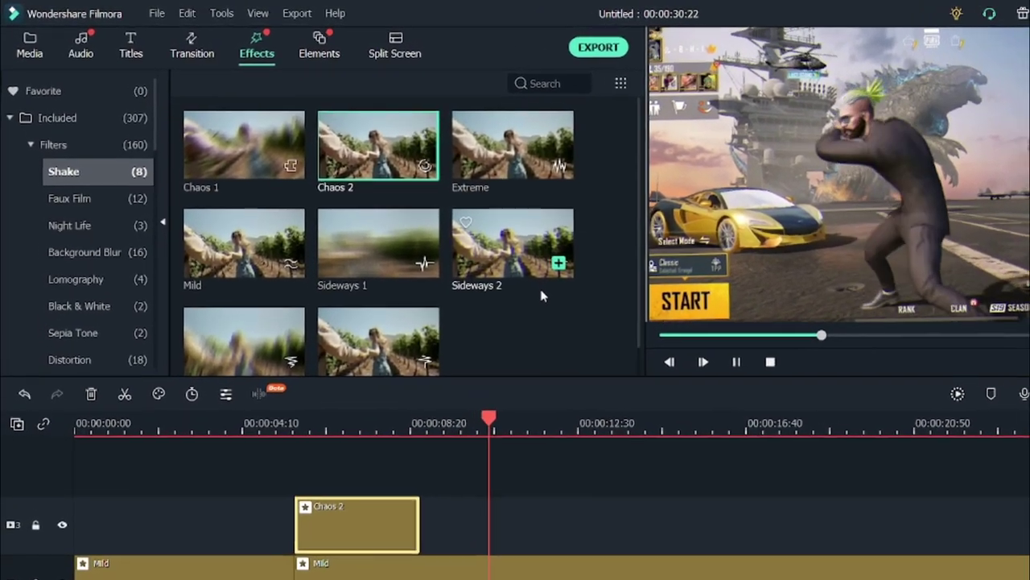
{"action": "key", "text": "space"}
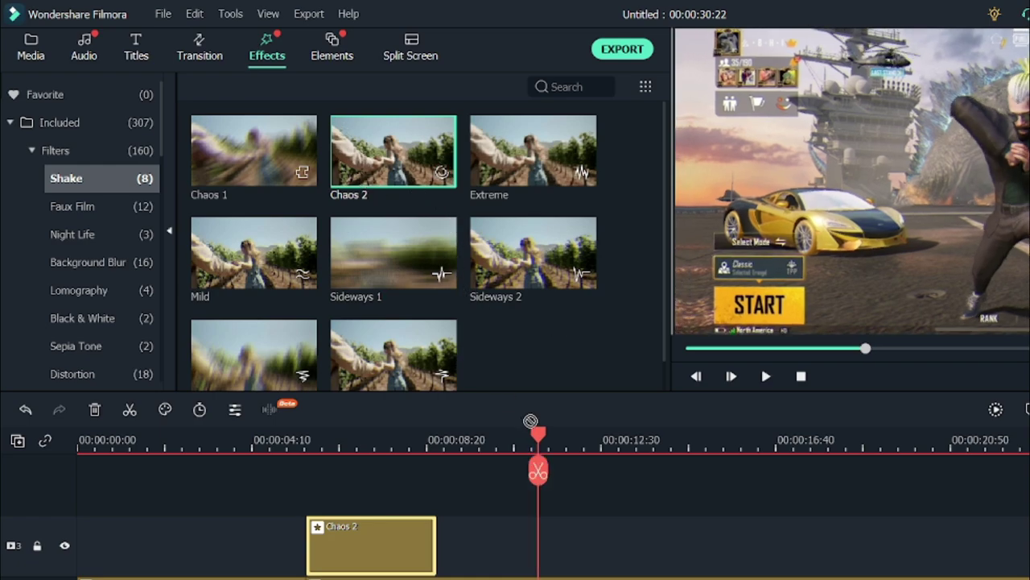
{"action": "left_click_drag", "start_coordinate": [531, 420], "coordinate": [553, 539]}
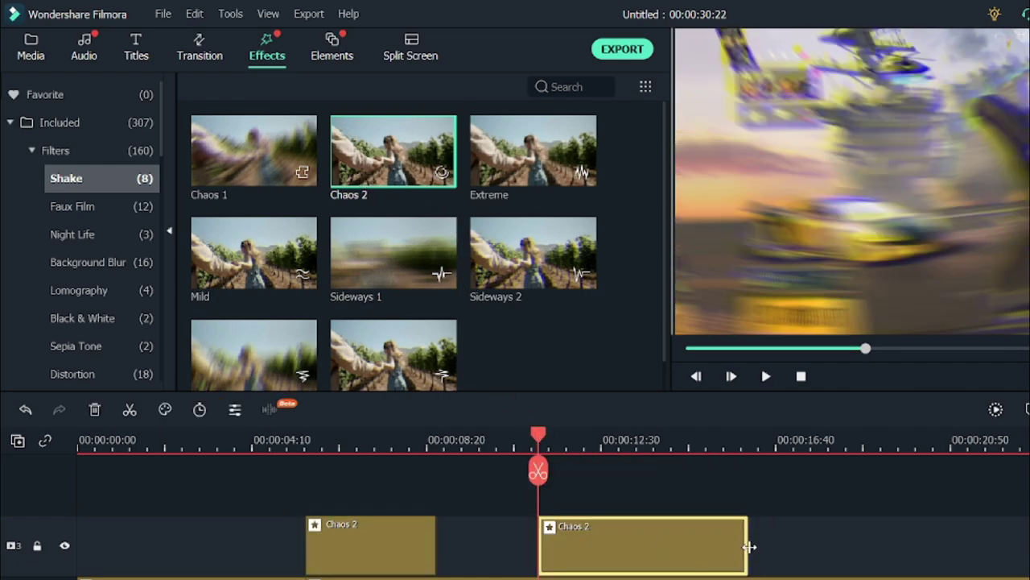
{"action": "left_click_drag", "start_coordinate": [750, 547], "coordinate": [657, 548]}
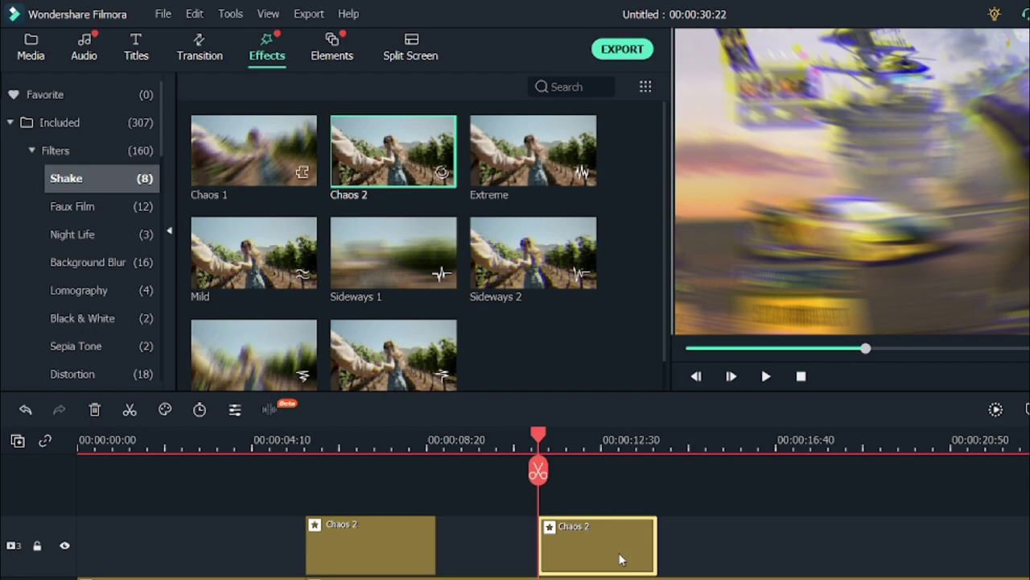
- Set the second Chaos 2 effect's Frequency to 230.57, Position Y to 0.34 and Position Z to 56.18
{"action": "double_click", "coordinate": [620, 559]}
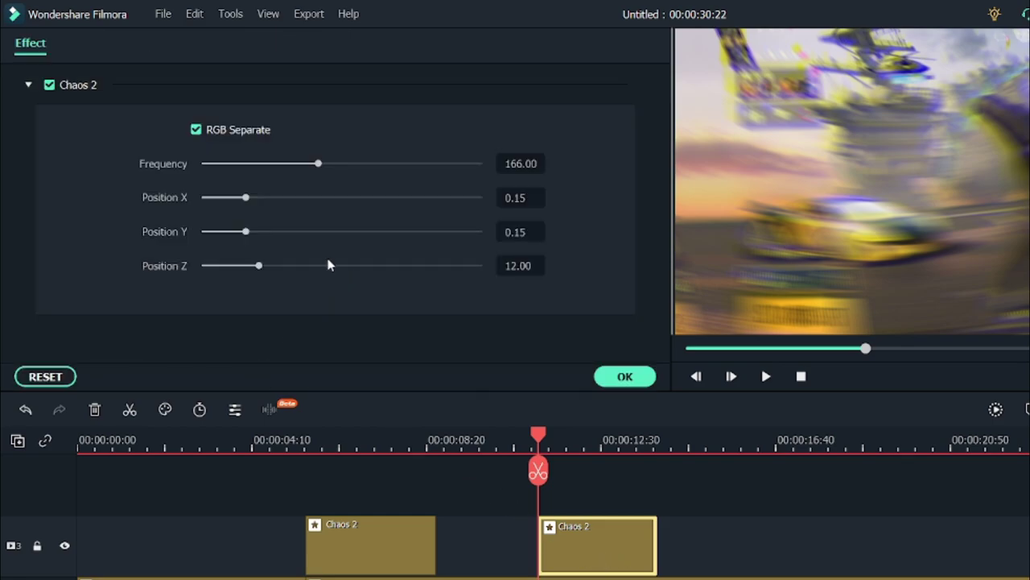
{"action": "left_click_drag", "start_coordinate": [392, 168], "coordinate": [363, 163]}
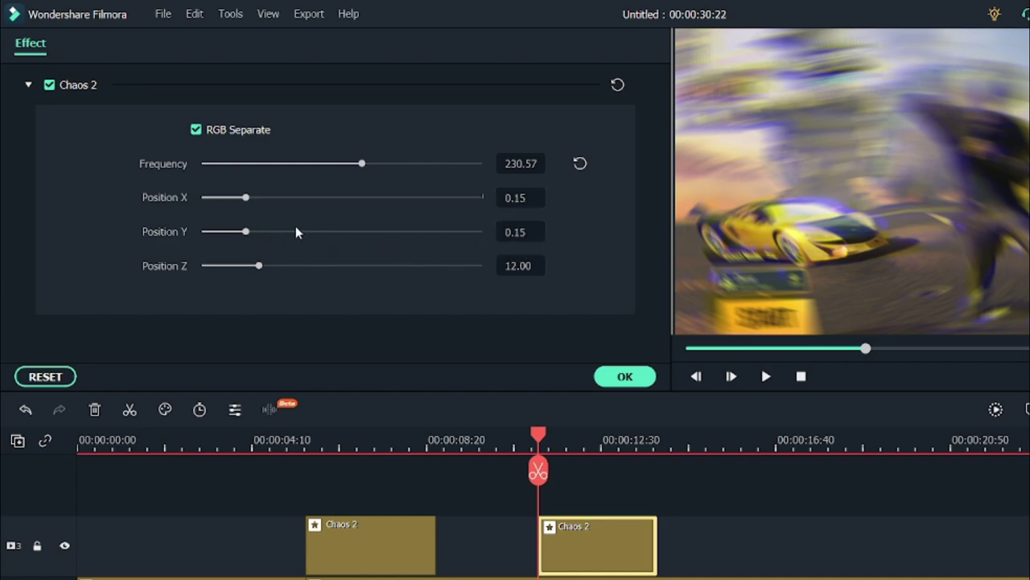
{"action": "left_click_drag", "start_coordinate": [295, 230], "coordinate": [301, 234]}
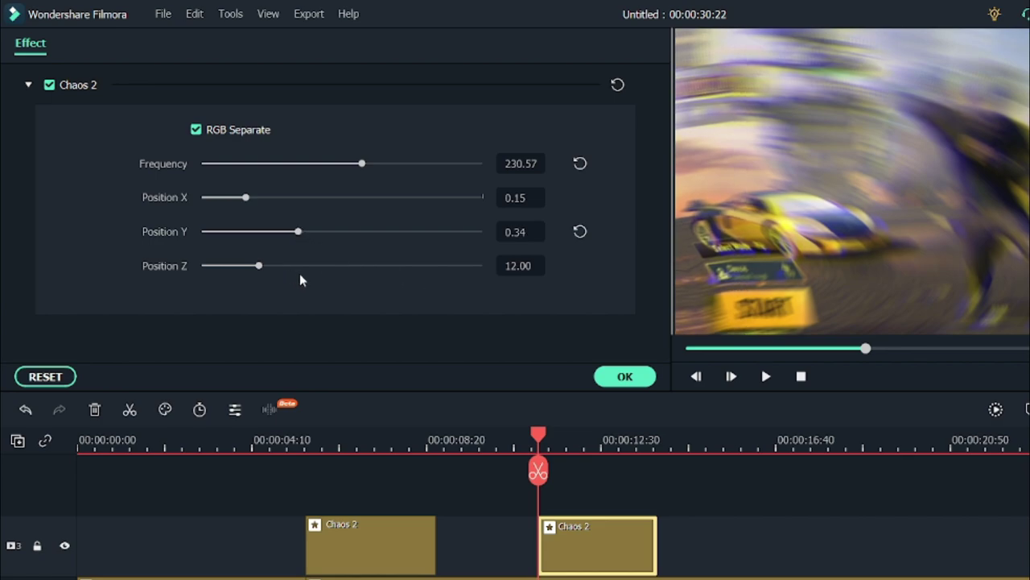
{"action": "left_click_drag", "start_coordinate": [301, 267], "coordinate": [459, 304]}
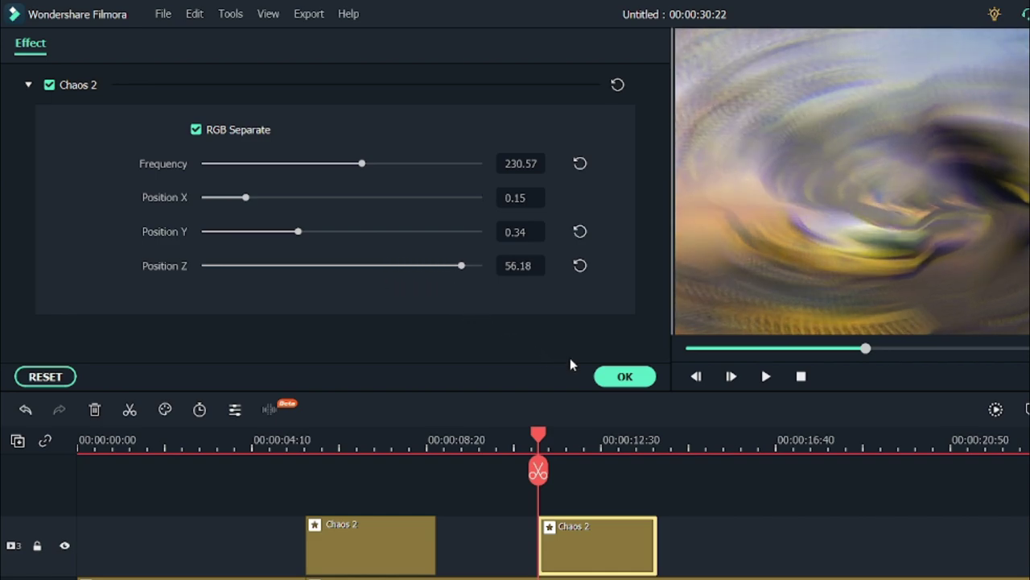
{"action": "left_click", "coordinate": [612, 377]}
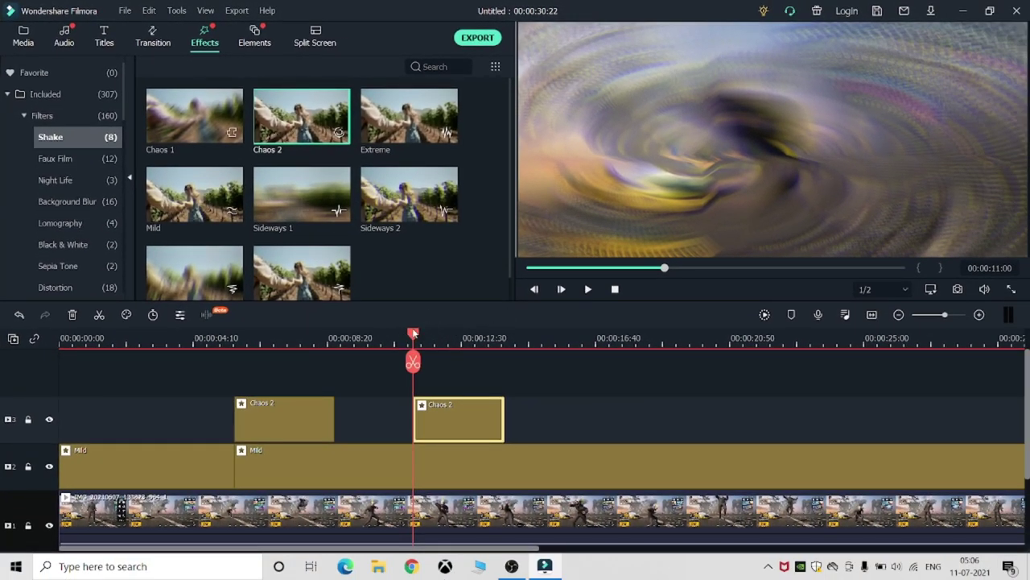
- Play the video from about 00:00:11:00 twice to check the second Chaos 2 effect
{"action": "key", "text": "space"}
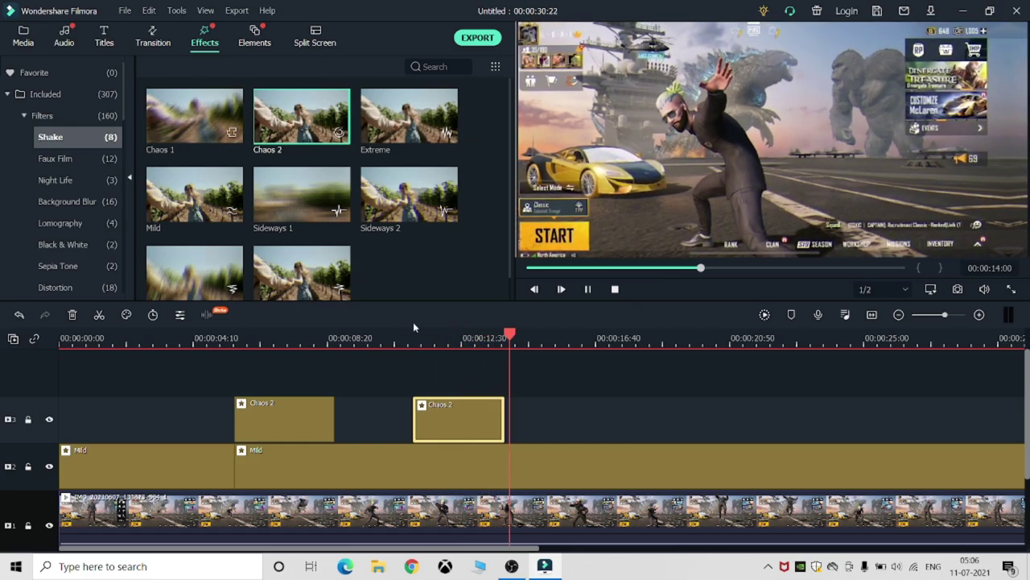
{"action": "left_click", "coordinate": [405, 340]}
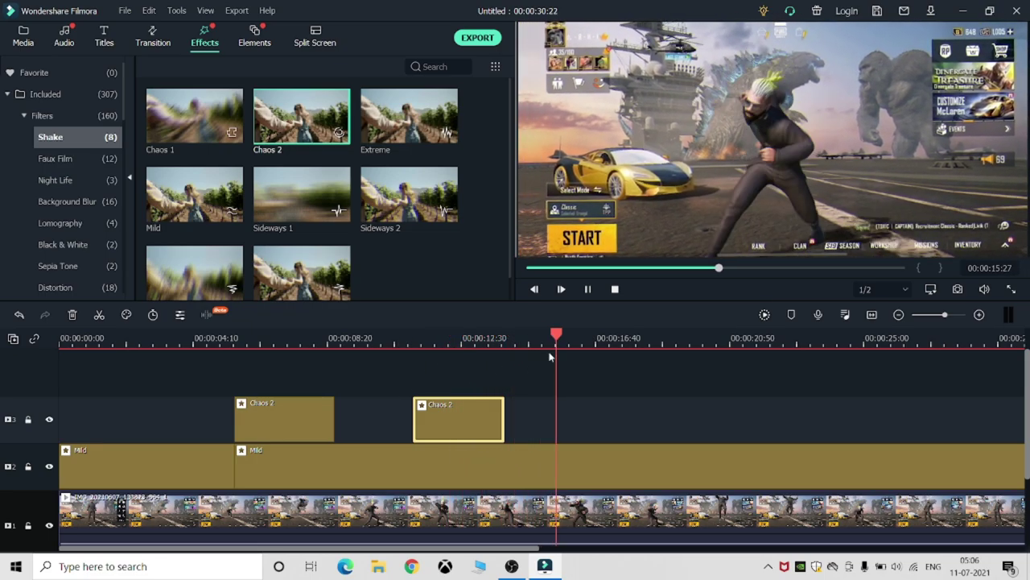
- Add a third Chaos 2 effect on the same track at about 00:00:16:45 and shorten it to about 3.5 seconds
{"action": "key", "text": "space"}
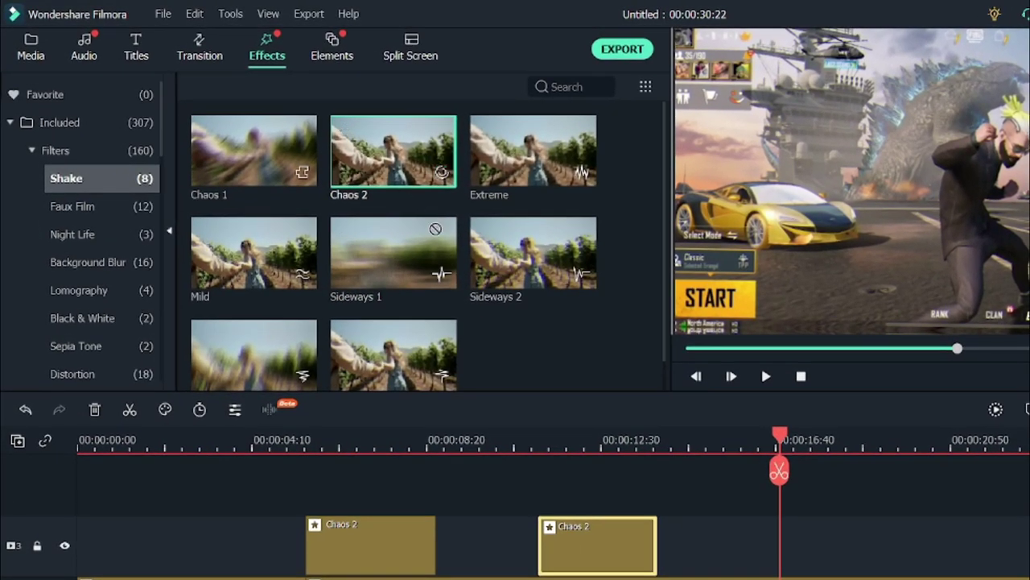
{"action": "left_click_drag", "start_coordinate": [435, 229], "coordinate": [865, 571]}
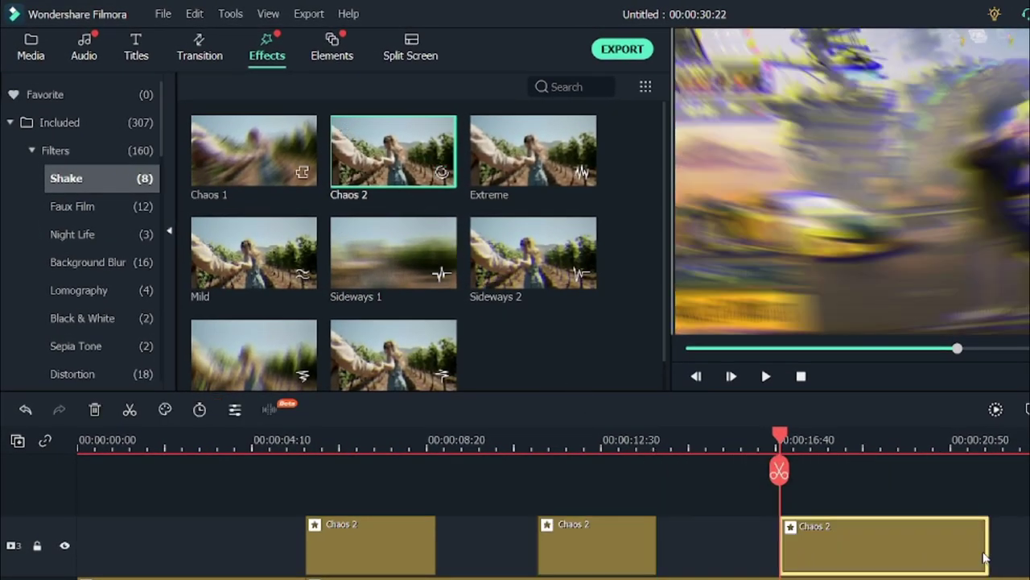
{"action": "left_click_drag", "start_coordinate": [989, 552], "coordinate": [926, 548]}
- Set the third Chaos 2 effect's Frequency to 329.94, Position Y to 0.34 and Position Z to 43.95
{"action": "double_click", "coordinate": [862, 529]}
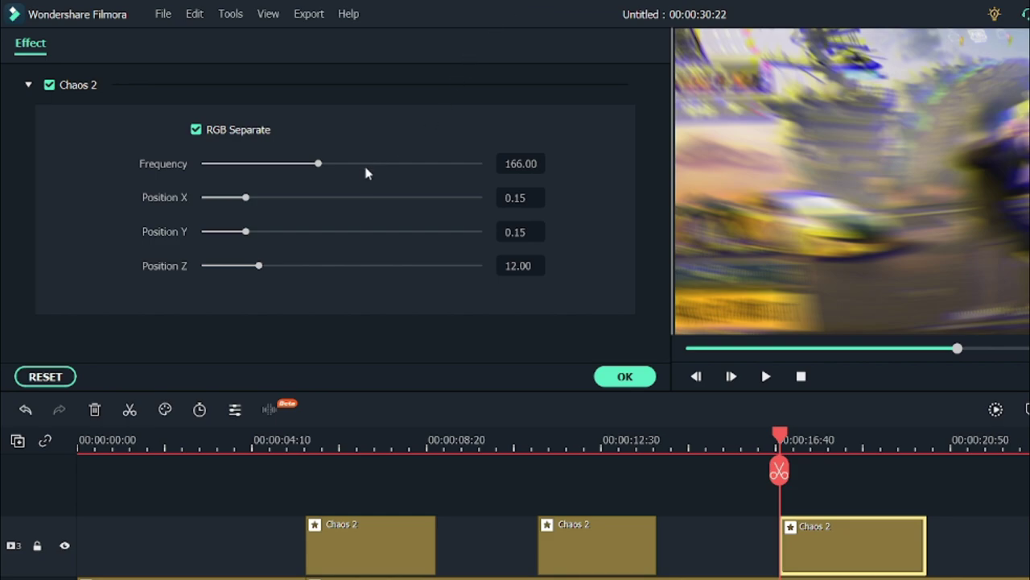
{"action": "left_click_drag", "start_coordinate": [383, 166], "coordinate": [432, 165]}
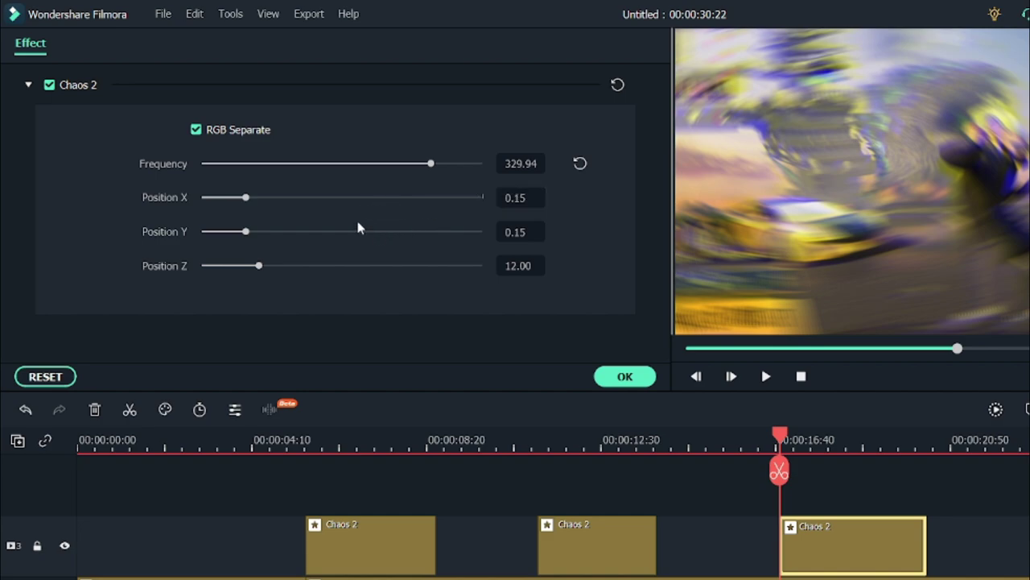
{"action": "left_click_drag", "start_coordinate": [295, 238], "coordinate": [299, 238]}
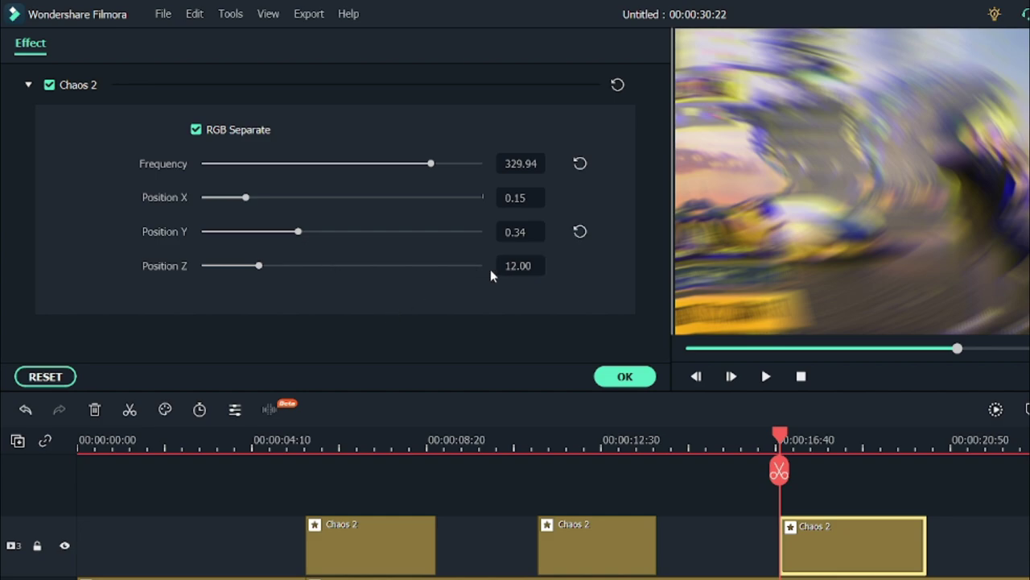
{"action": "left_click_drag", "start_coordinate": [429, 264], "coordinate": [397, 266]}
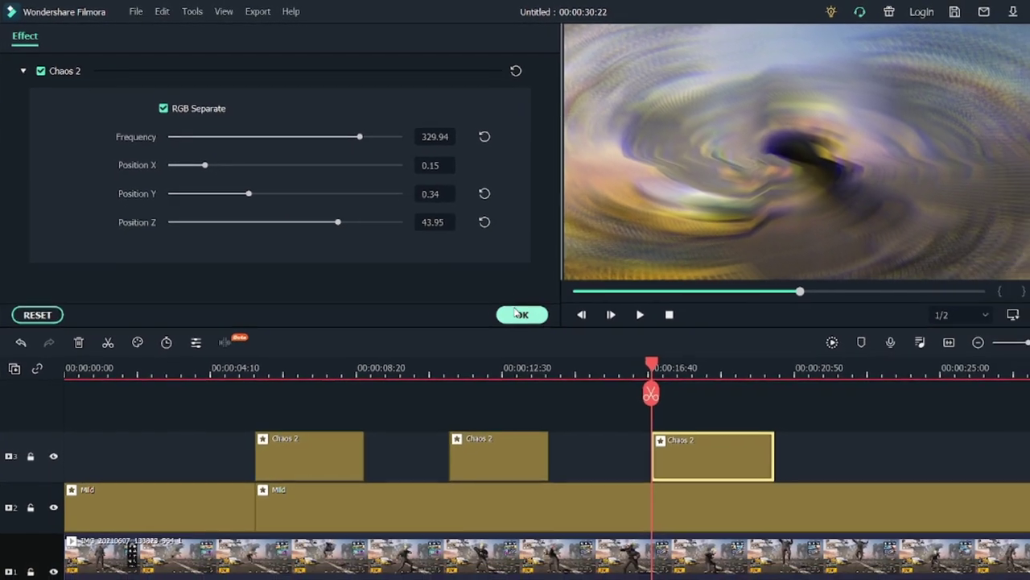
{"action": "left_click", "coordinate": [624, 376]}
- Play the third Chaos 2 effect, and replay the whole video from the start to review all shake effects
{"action": "left_click", "coordinate": [584, 288]}
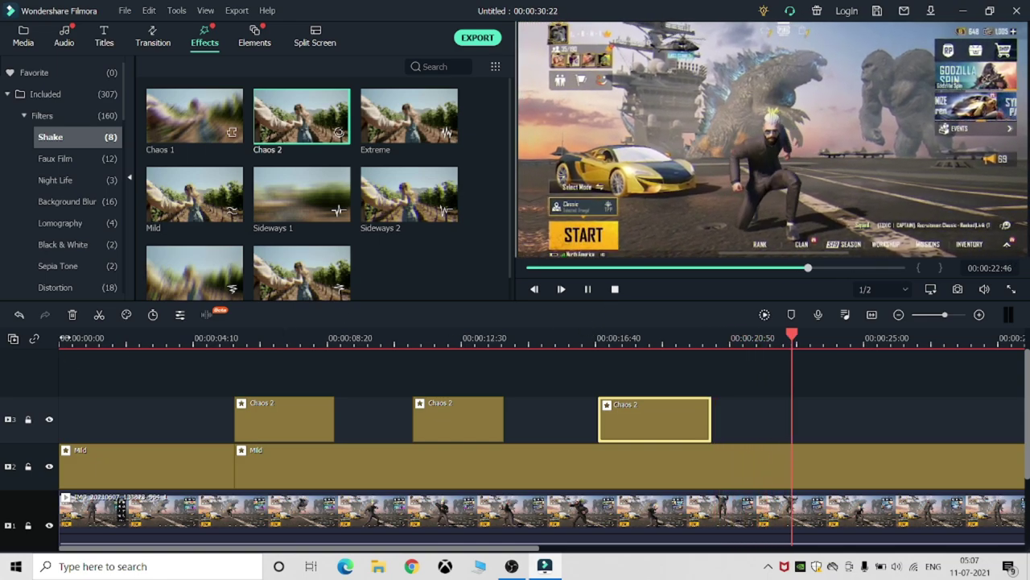
{"action": "left_click", "coordinate": [61, 338]}
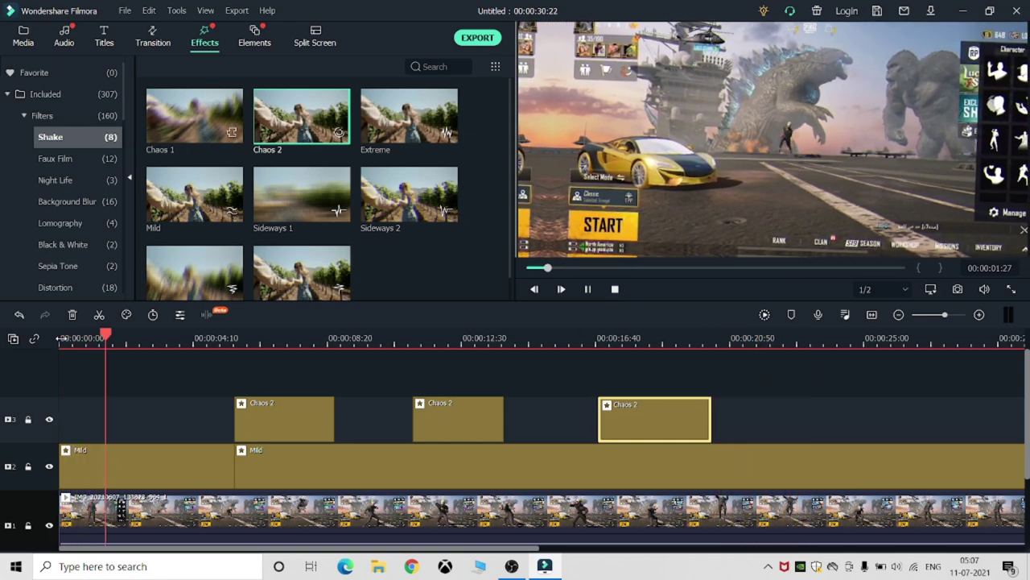